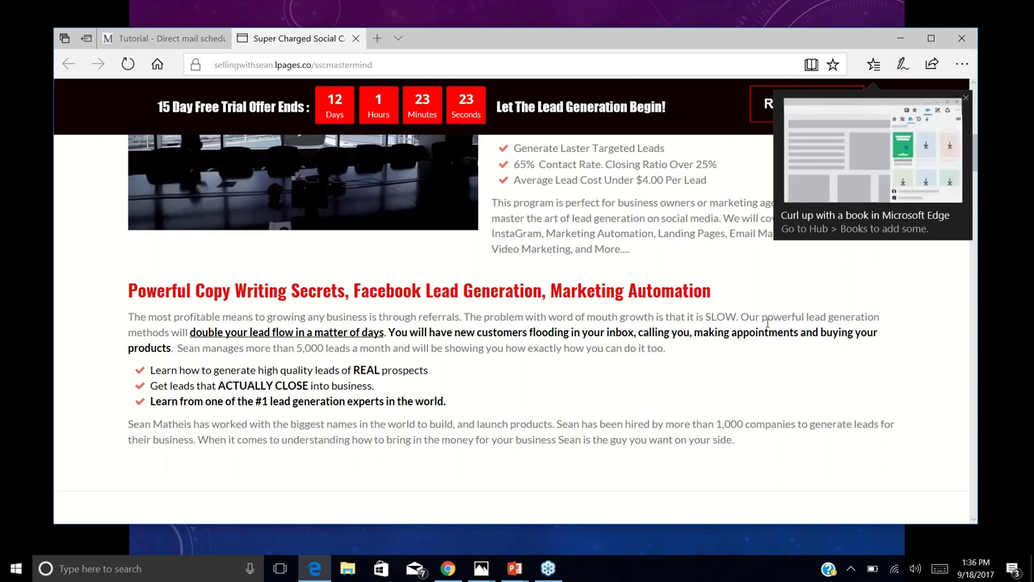
- Dismiss the Edge reading tip, scroll through the course landing page, and close the browser window
{"action": "left_click", "coordinate": [966, 97]}
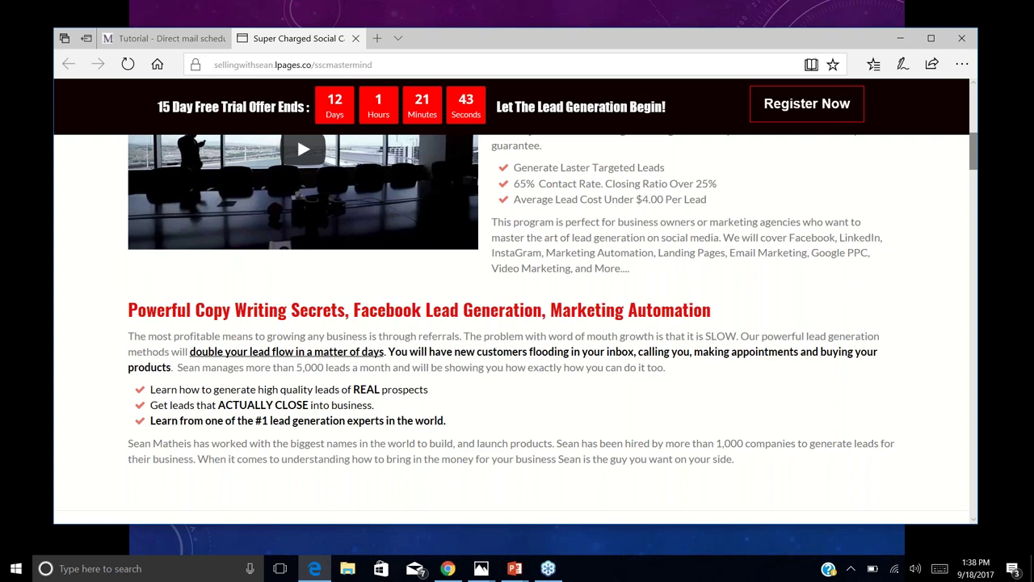
{"action": "left_click_drag", "start_coordinate": [974, 166], "coordinate": [972, 384]}
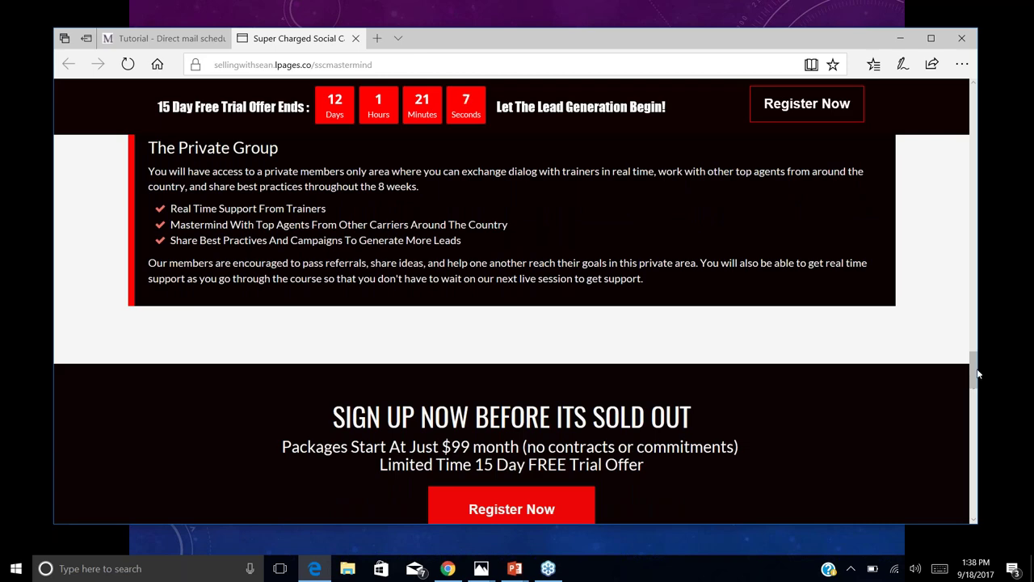
{"action": "left_click_drag", "start_coordinate": [975, 371], "coordinate": [966, 511]}
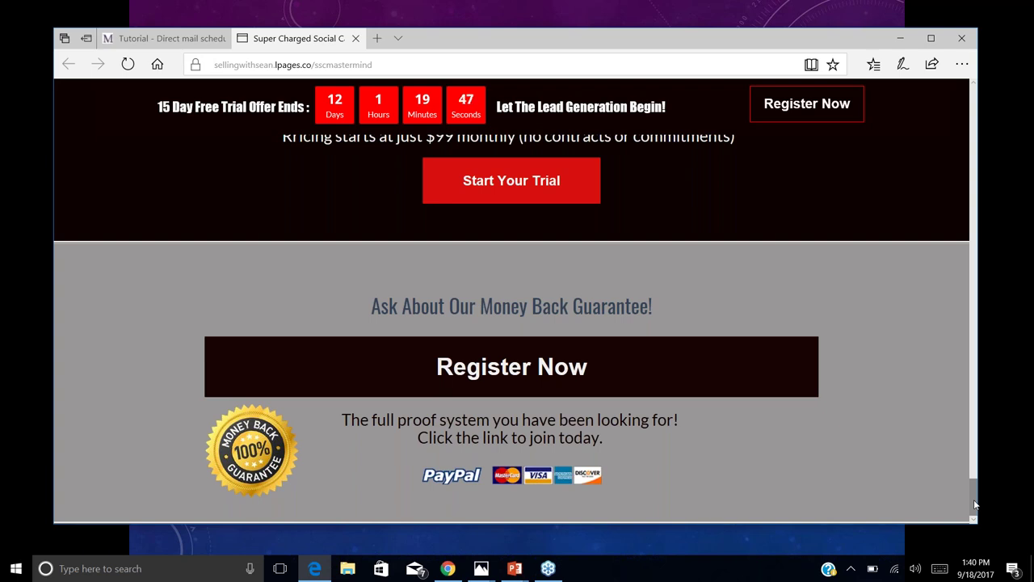
{"action": "left_click_drag", "start_coordinate": [974, 498], "coordinate": [974, 304]}
{"action": "left_click", "coordinate": [961, 38]}
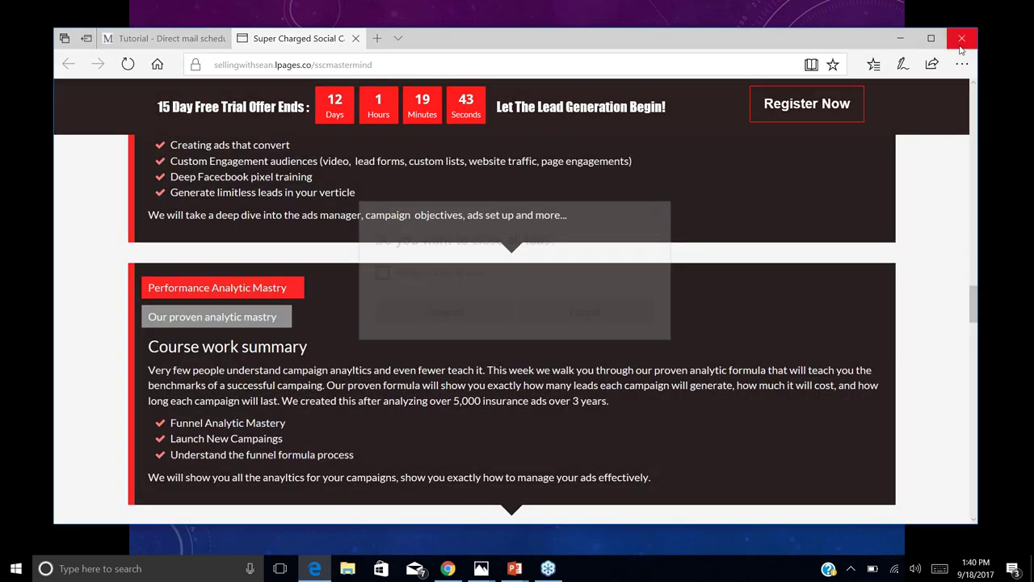
- Close all Edge tabs, end the PowerPoint slideshow, and return to the Ads Manager draft in Chrome
{"action": "left_click", "coordinate": [448, 313]}
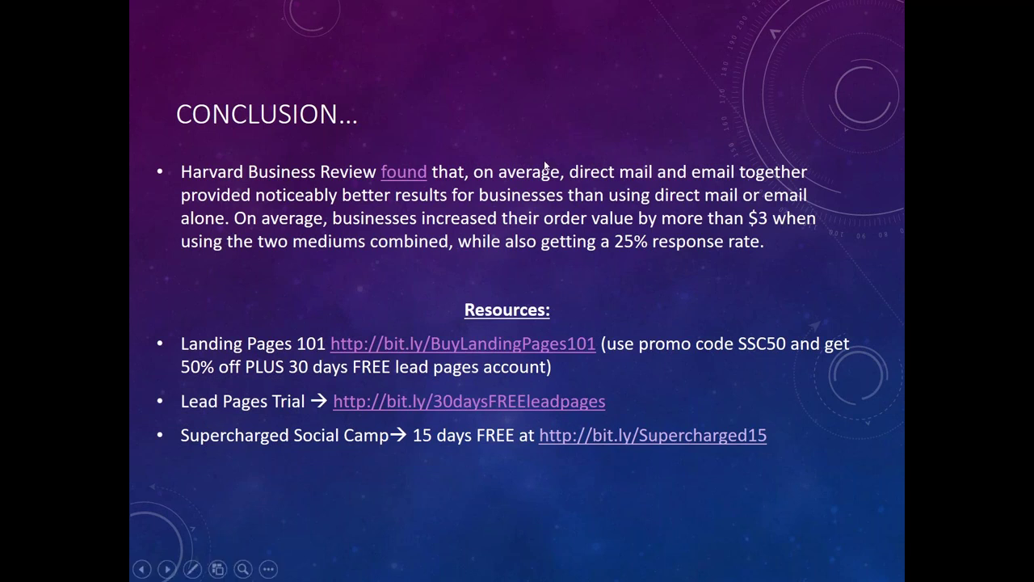
{"action": "key", "text": "Escape"}
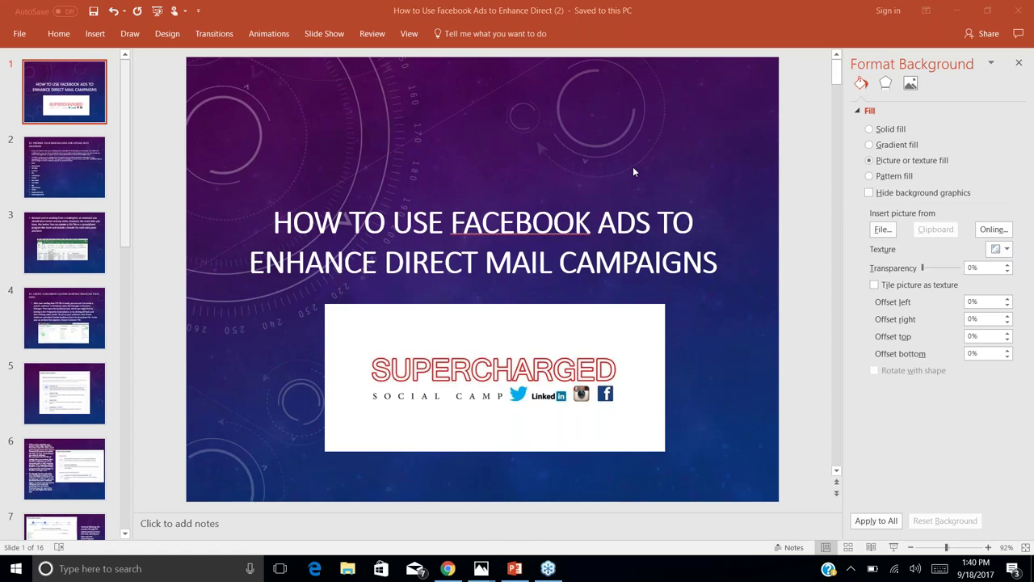
{"action": "left_click", "coordinate": [961, 12]}
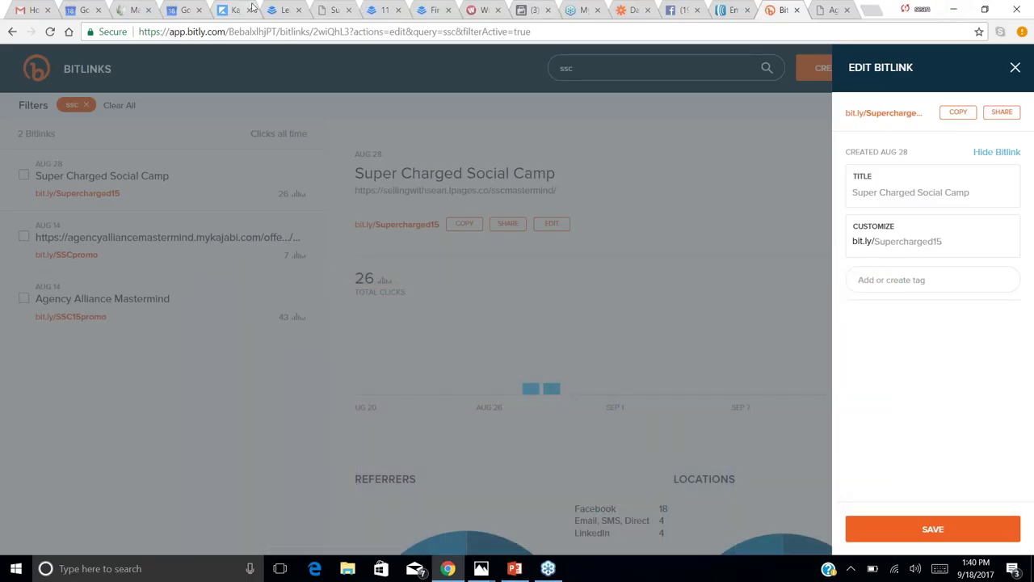
{"action": "left_click", "coordinate": [534, 10]}
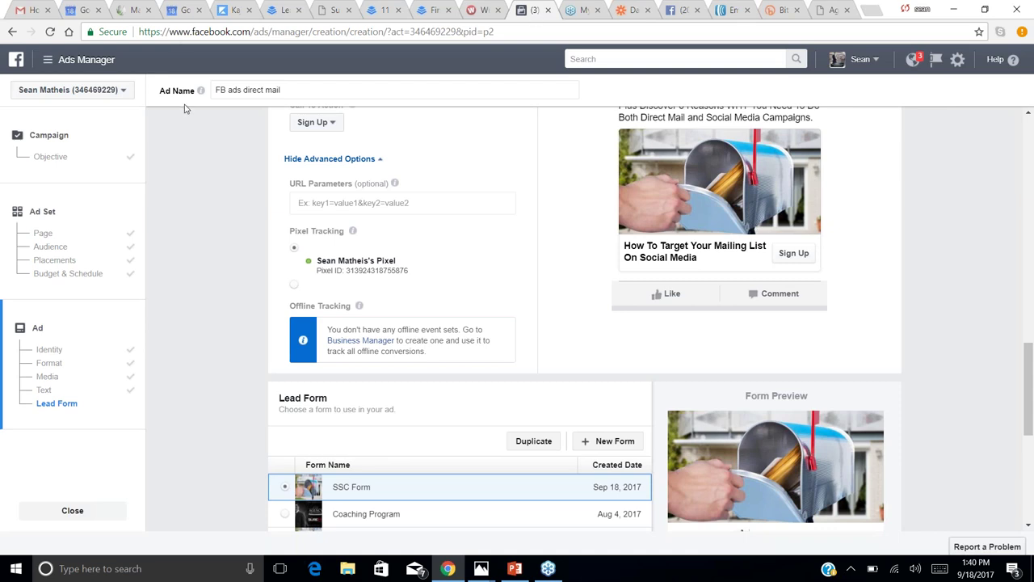
- Go to Assets > Audiences from the Ads Manager menu, leaving the unfinished ad draft
{"action": "left_click_drag", "start_coordinate": [1027, 393], "coordinate": [1026, 477]}
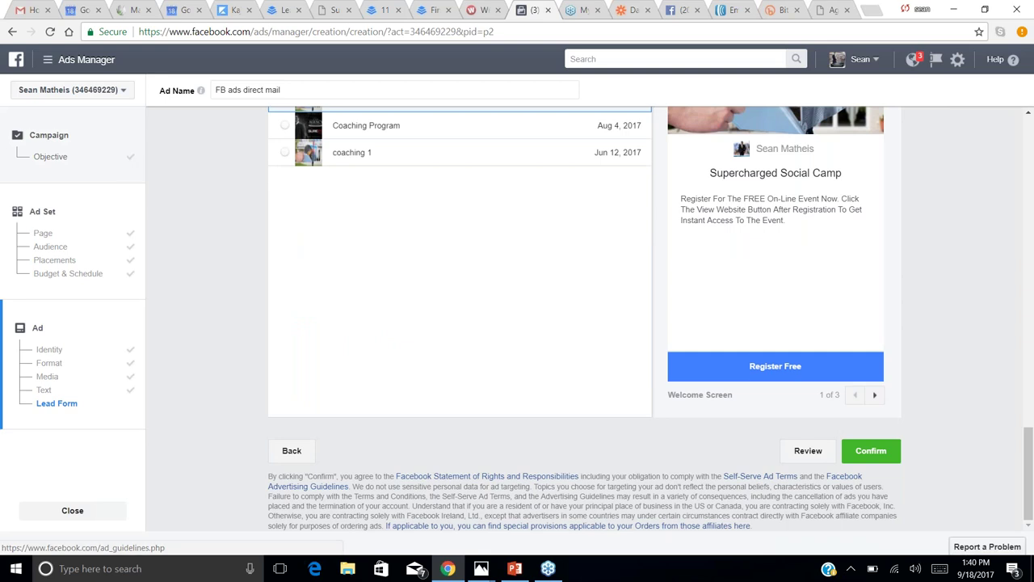
{"action": "left_click", "coordinate": [50, 65]}
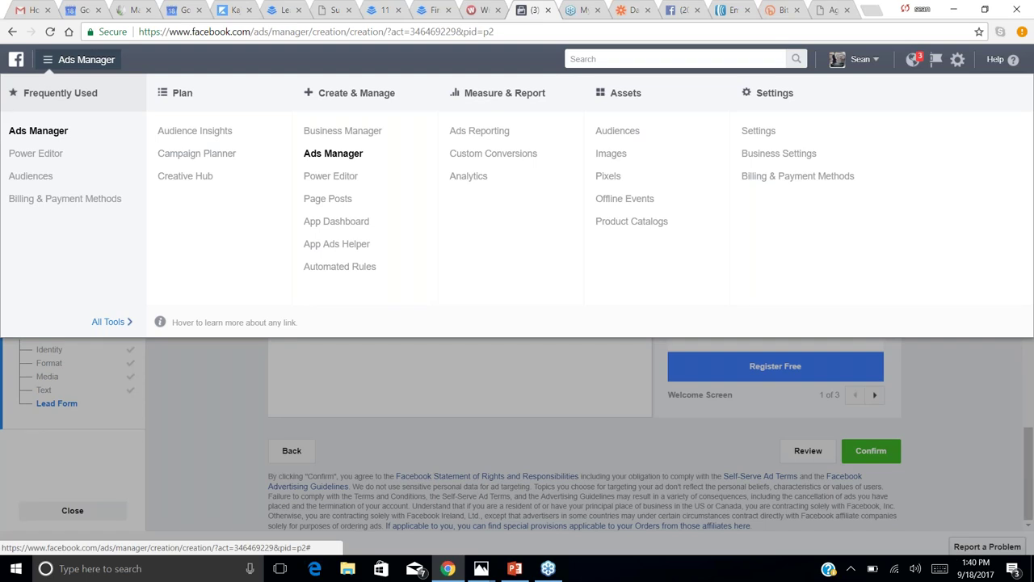
{"action": "left_click", "coordinate": [611, 135]}
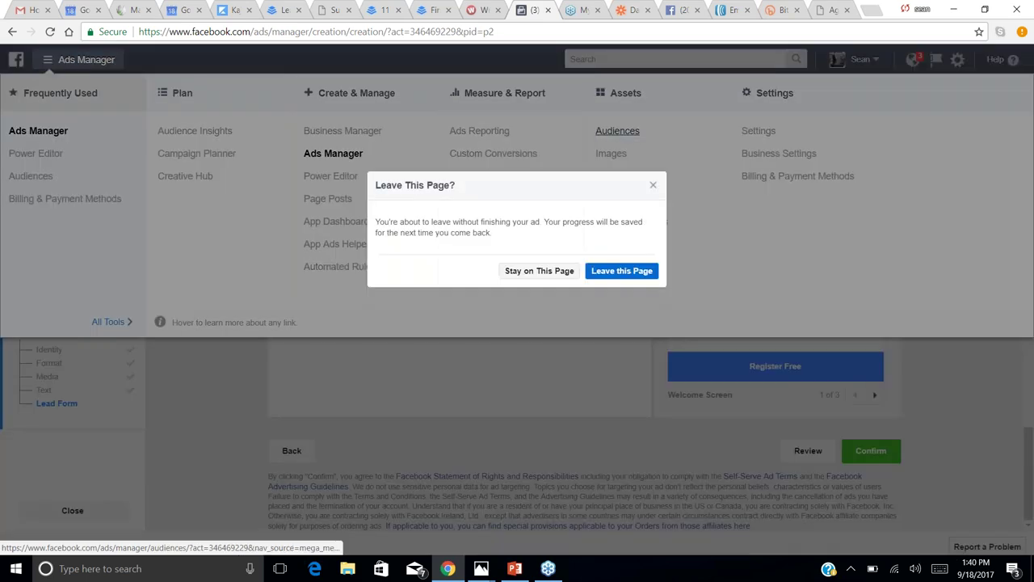
{"action": "left_click", "coordinate": [612, 271]}
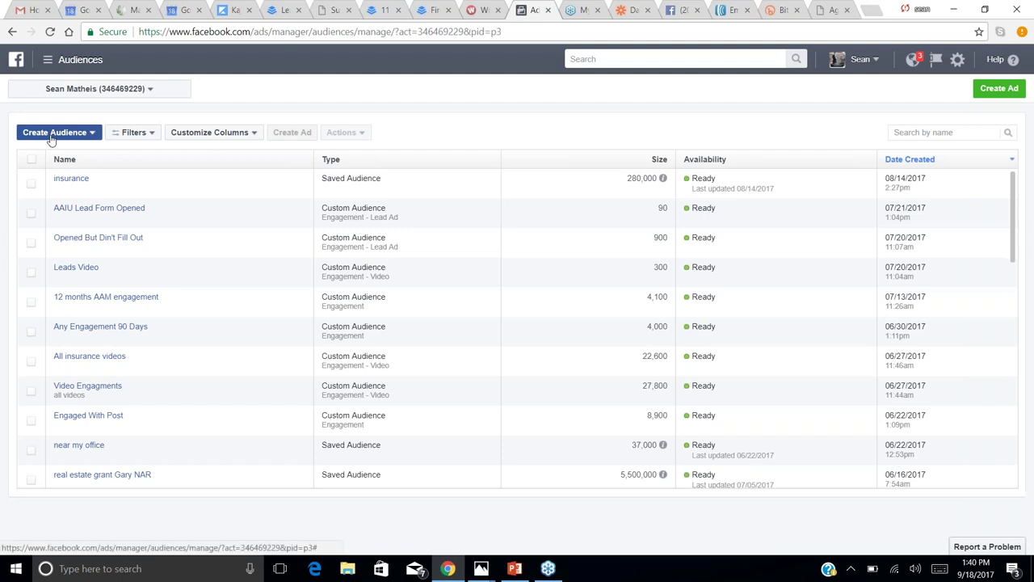
- Start a Custom Audience from a Customer File, adding customers from your own file
{"action": "left_click", "coordinate": [50, 137]}
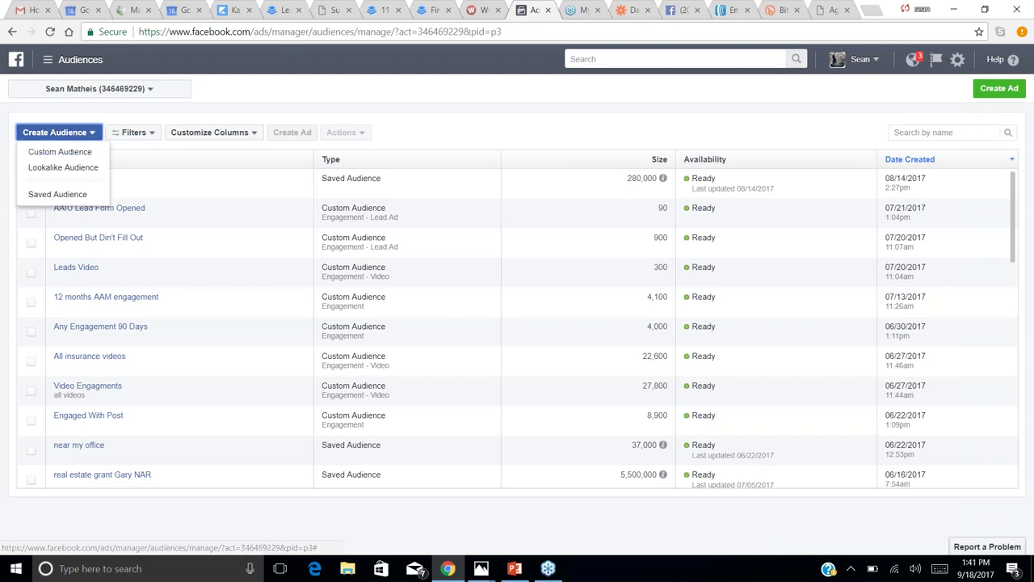
{"action": "left_click", "coordinate": [50, 156]}
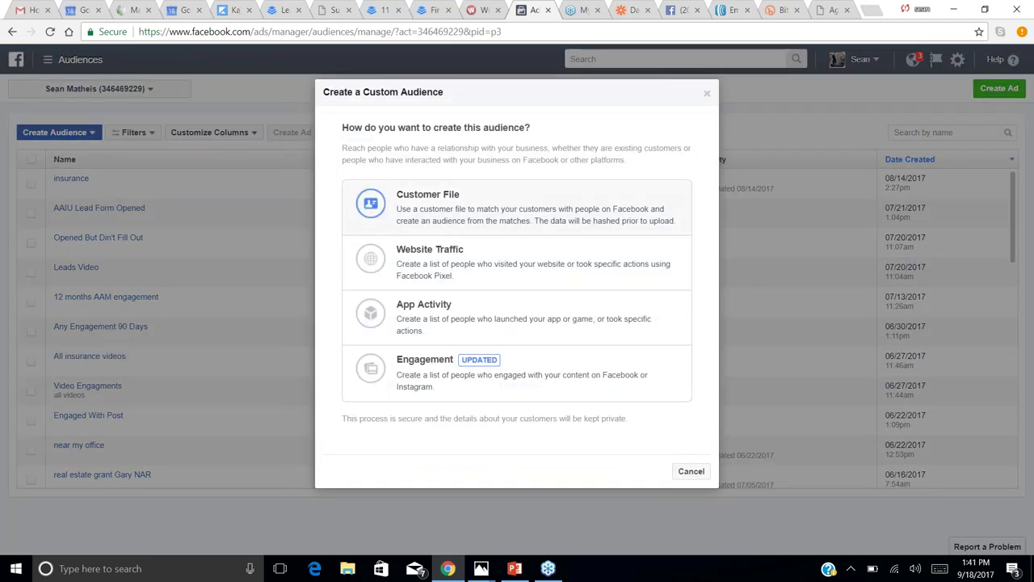
{"action": "left_click", "coordinate": [491, 209]}
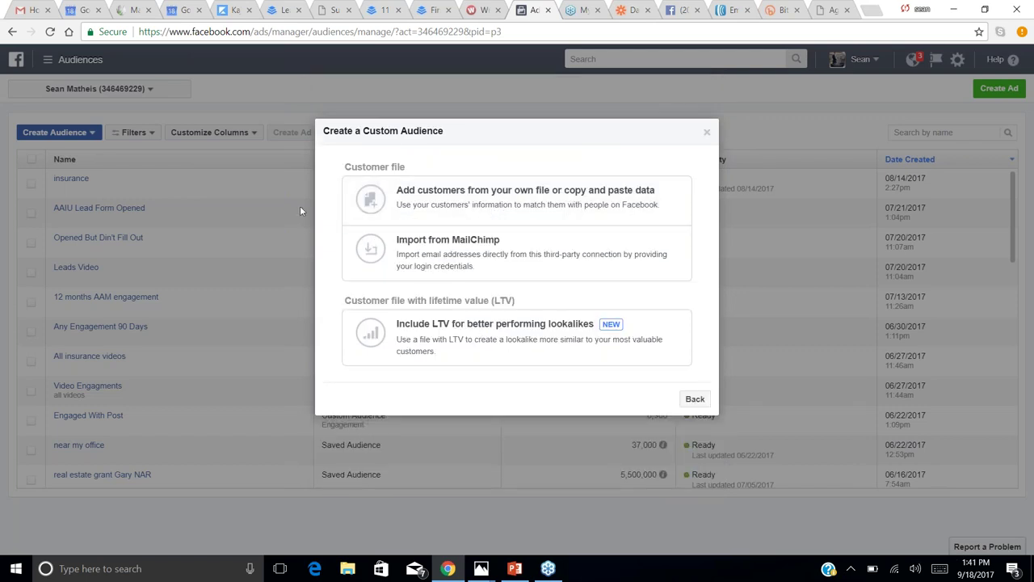
{"action": "left_click", "coordinate": [469, 209]}
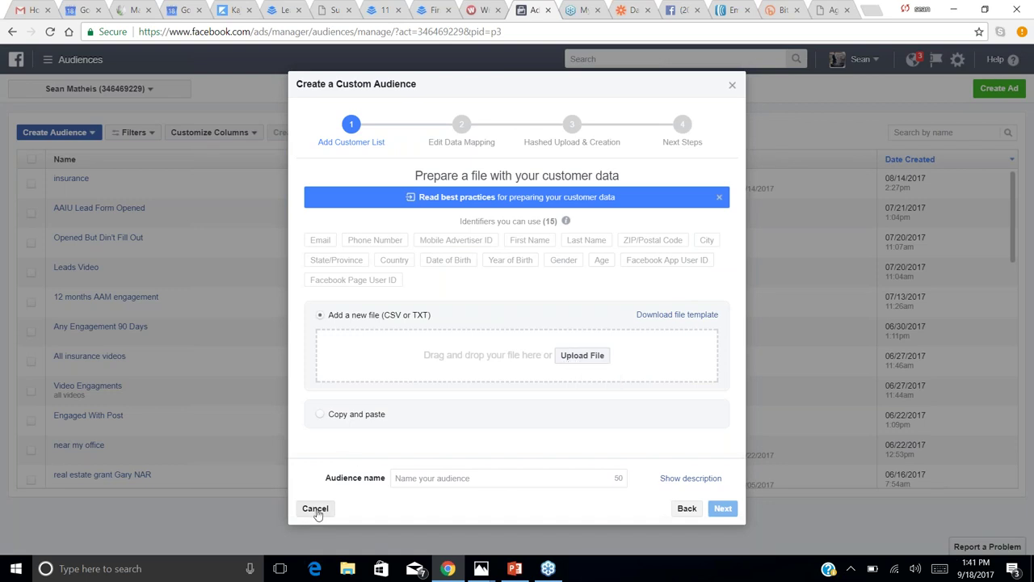
- Upload '90 day endless referral system.csv' from the Downloads folder
{"action": "left_click", "coordinate": [571, 356]}
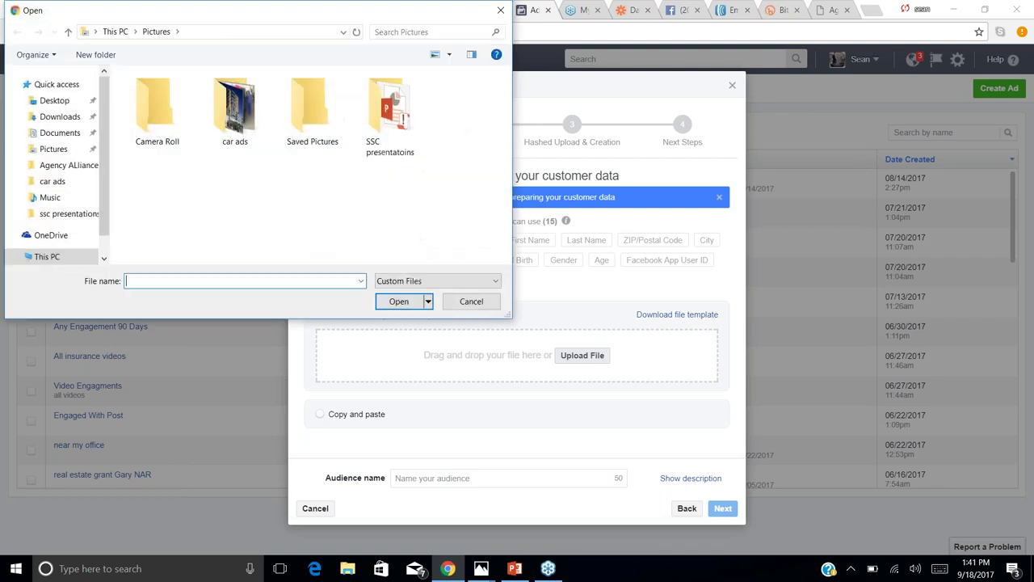
{"action": "left_click", "coordinate": [62, 135]}
{"action": "left_click", "coordinate": [53, 148]}
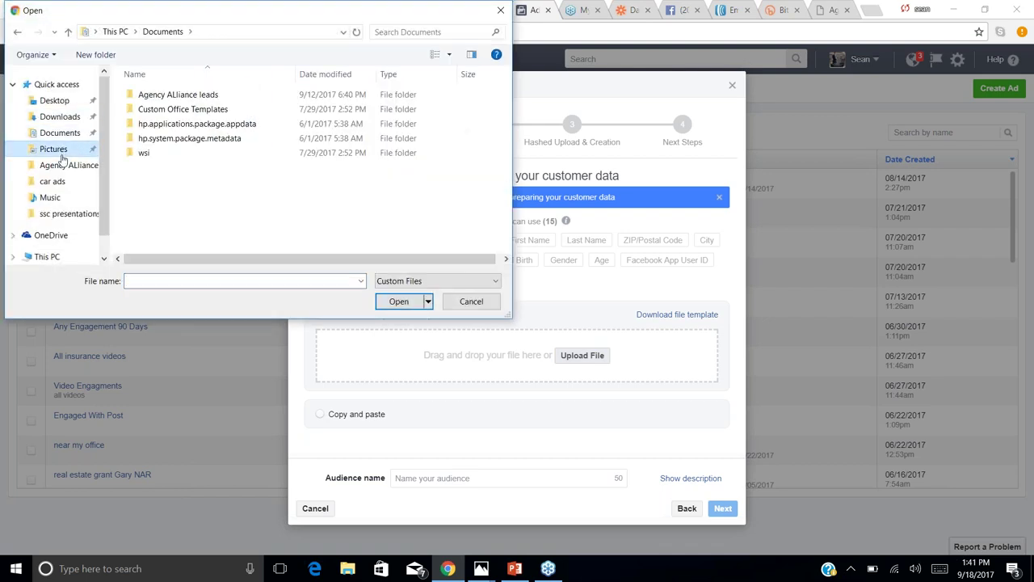
{"action": "left_click", "coordinate": [58, 118]}
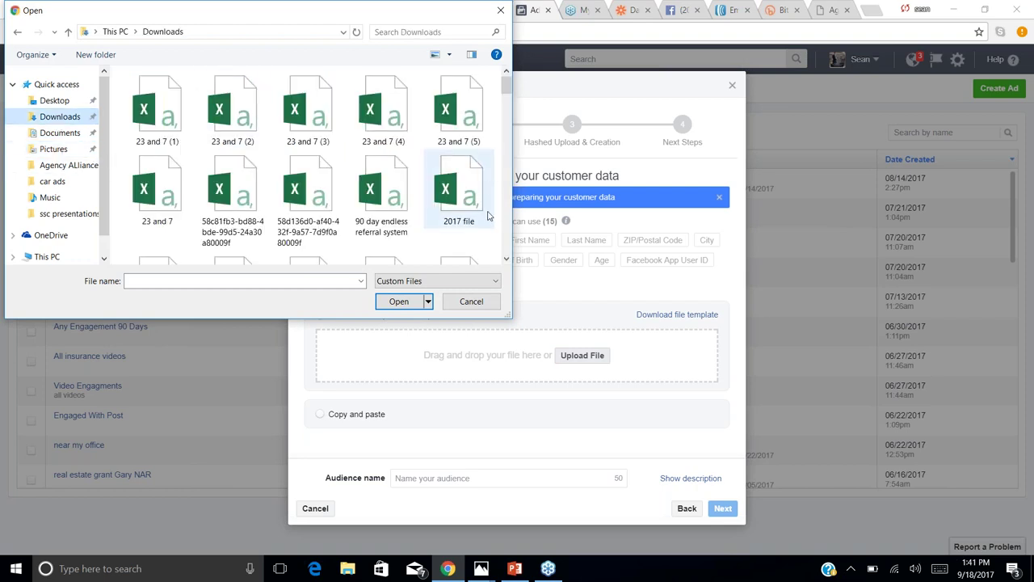
{"action": "left_click", "coordinate": [394, 183]}
{"action": "double_click", "coordinate": [394, 184]}
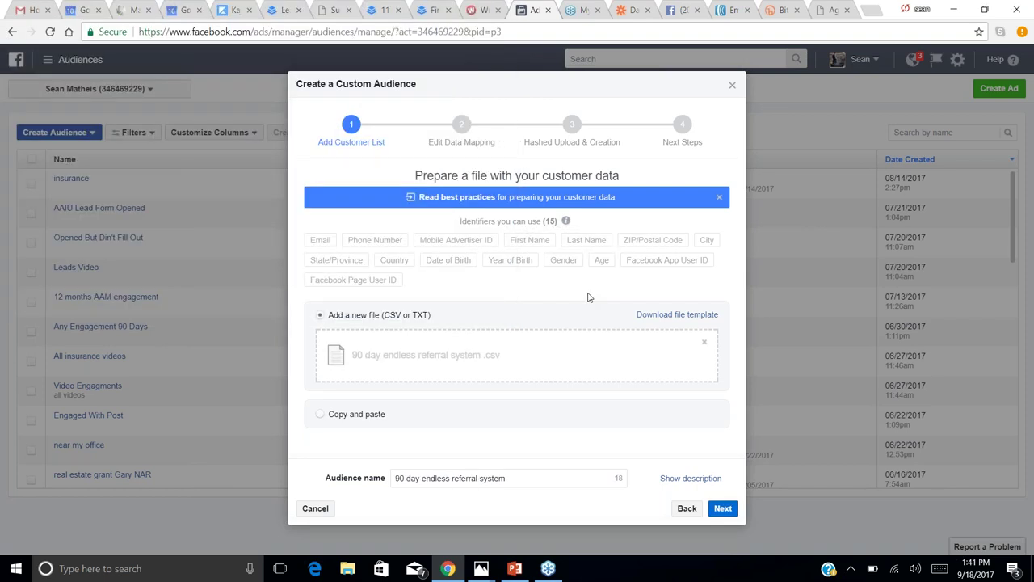
- Proceed to column mapping and map Name to First Name and Last to Last Name
{"action": "left_click", "coordinate": [723, 509]}
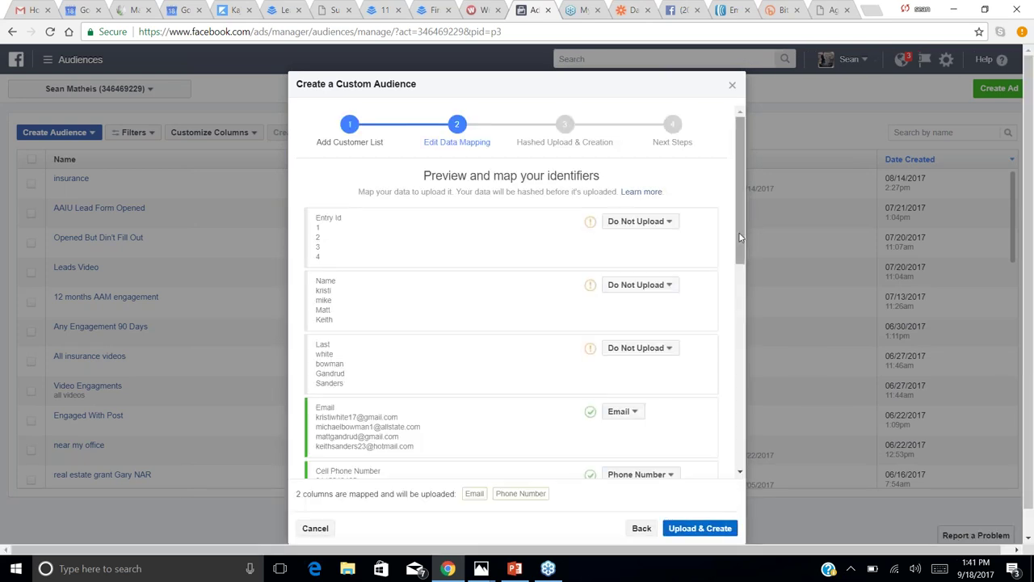
{"action": "scroll", "coordinate": [738, 263], "scroll_direction": "down", "scroll_amount": 1}
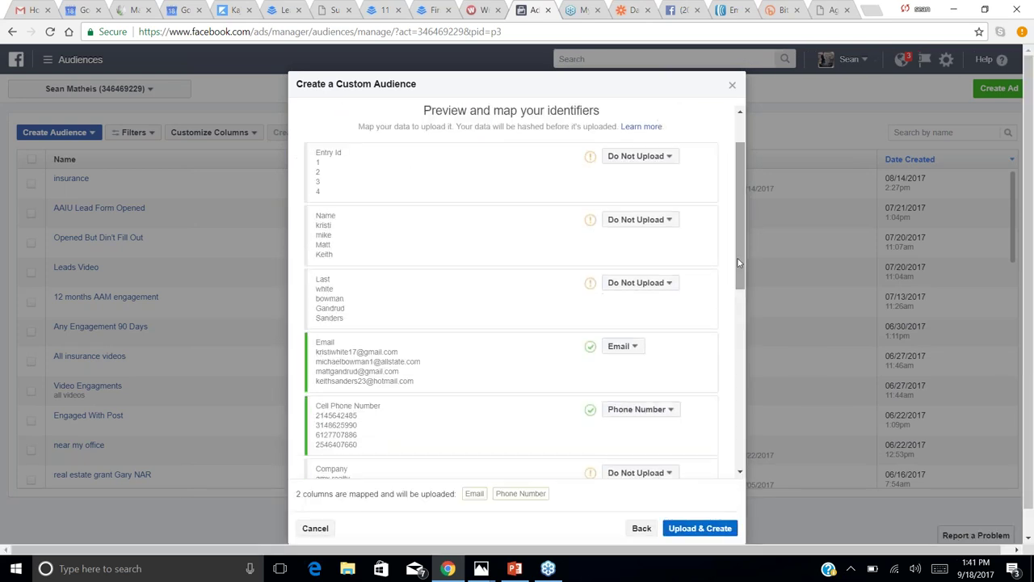
{"action": "left_click", "coordinate": [660, 224]}
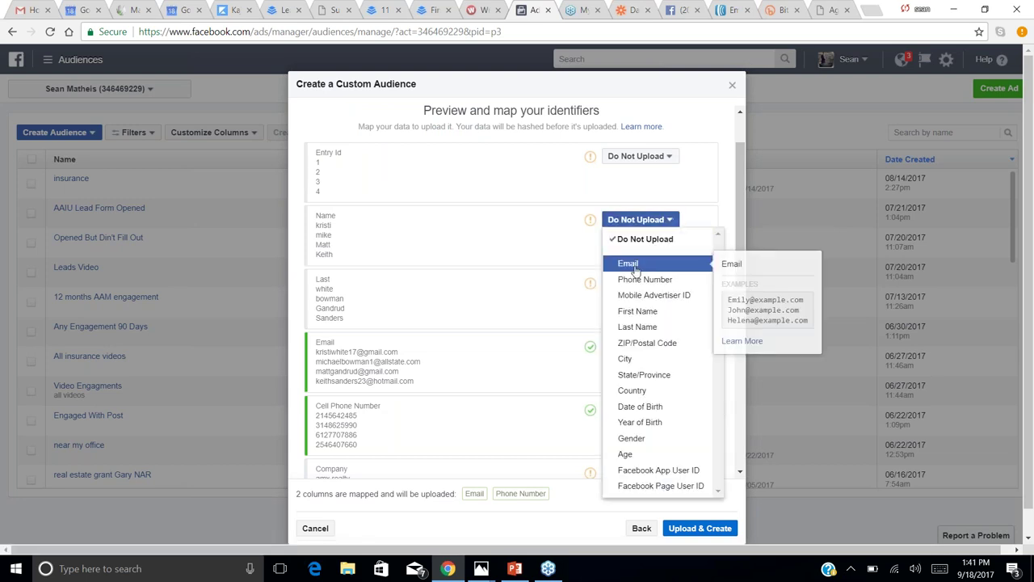
{"action": "left_click", "coordinate": [632, 315]}
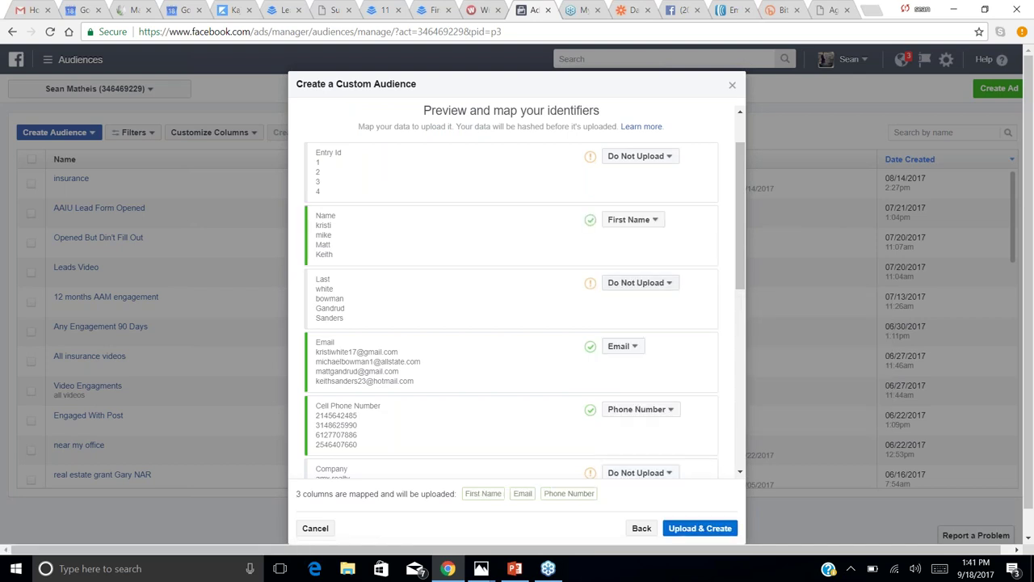
{"action": "left_click", "coordinate": [653, 282]}
{"action": "left_click", "coordinate": [638, 389]}
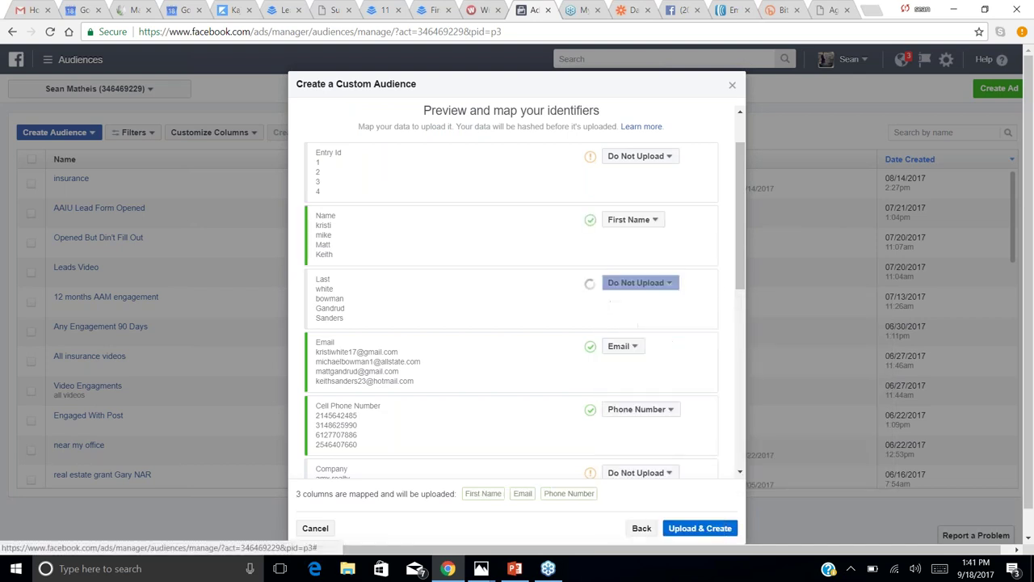
- Leave Company unmapped and map the State column to State/Province
{"action": "left_click_drag", "start_coordinate": [740, 288], "coordinate": [737, 374]}
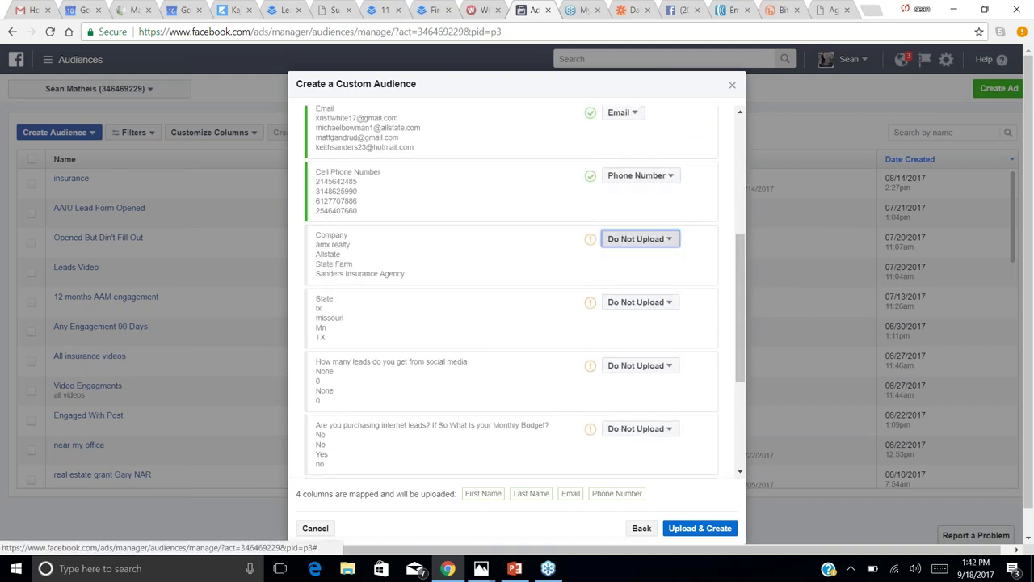
{"action": "left_click", "coordinate": [643, 242]}
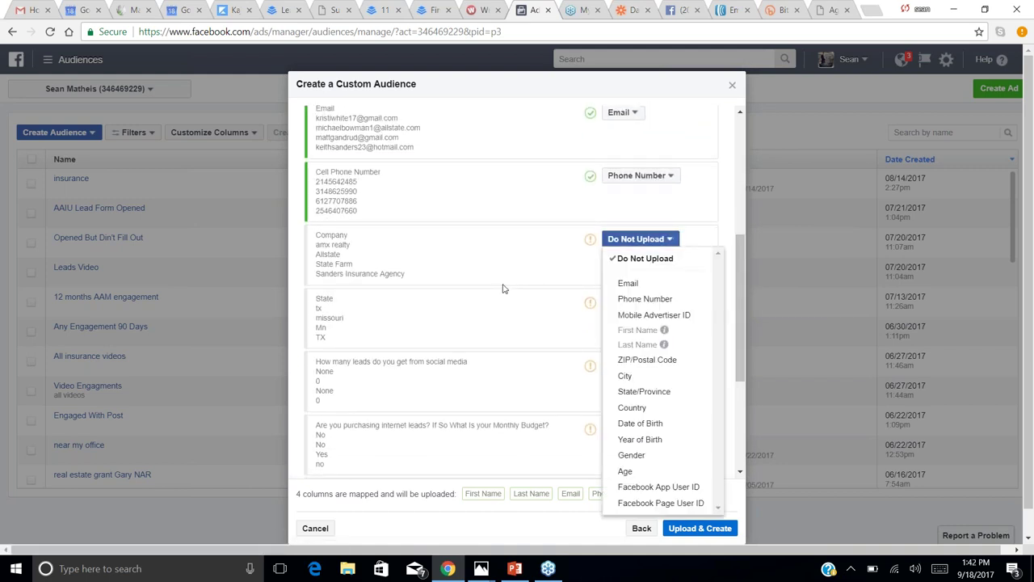
{"action": "left_click", "coordinate": [526, 337]}
{"action": "left_click", "coordinate": [635, 303]}
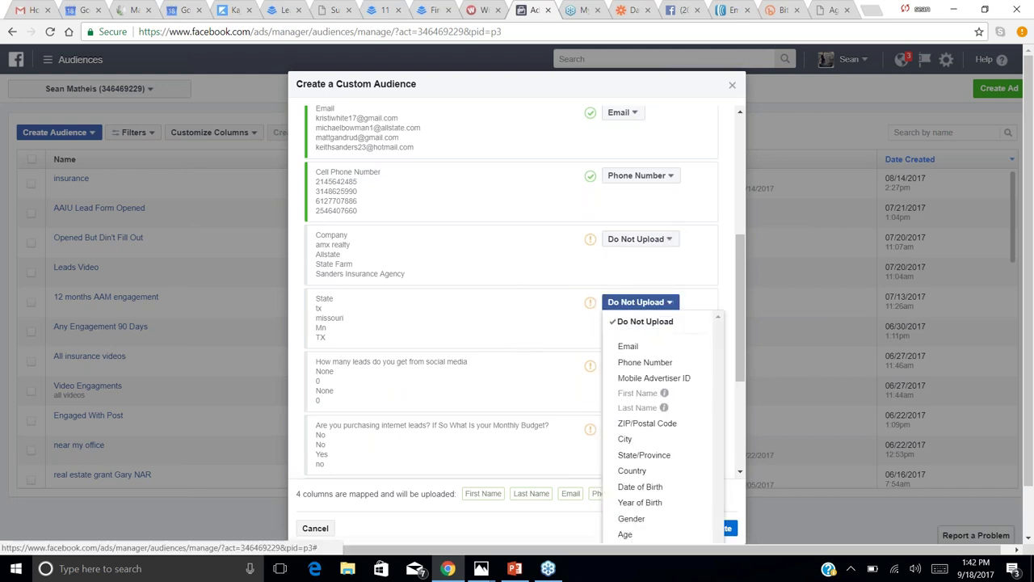
{"action": "left_click", "coordinate": [639, 455]}
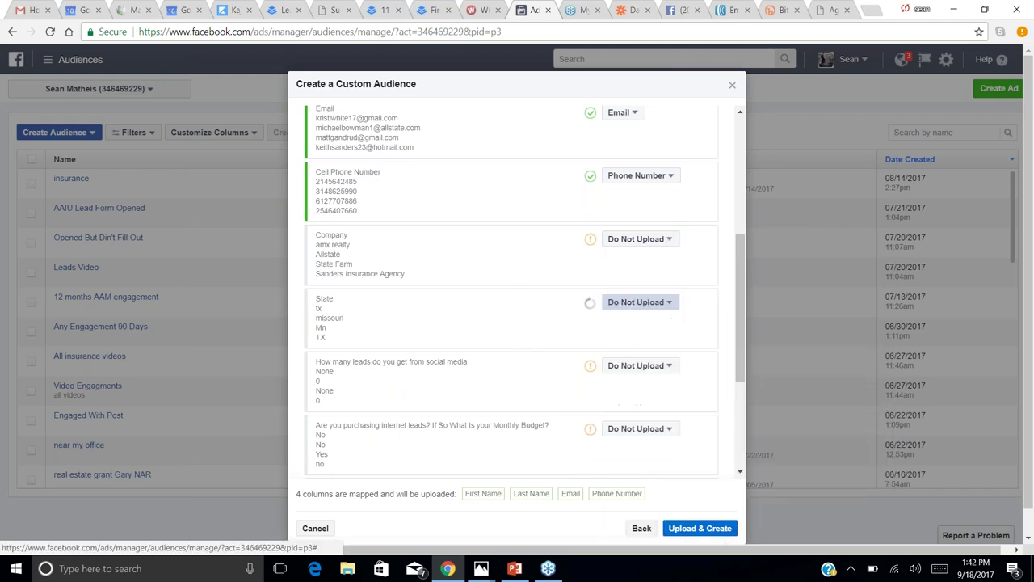
{"action": "left_click_drag", "start_coordinate": [742, 332], "coordinate": [750, 423]}
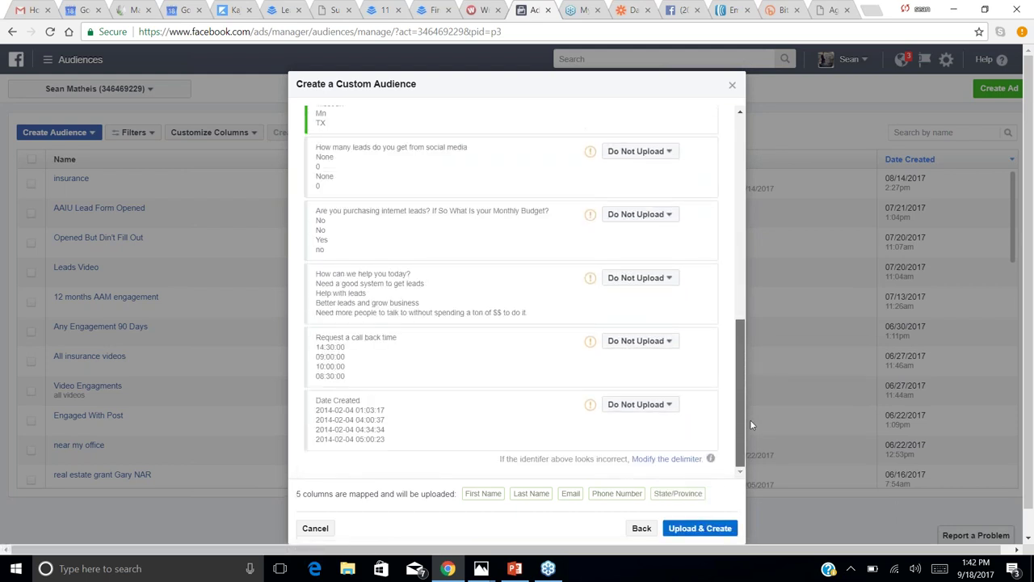
- Upload the 277-row list to create the audience, finish, and scroll the Audiences table
{"action": "left_click", "coordinate": [684, 528]}
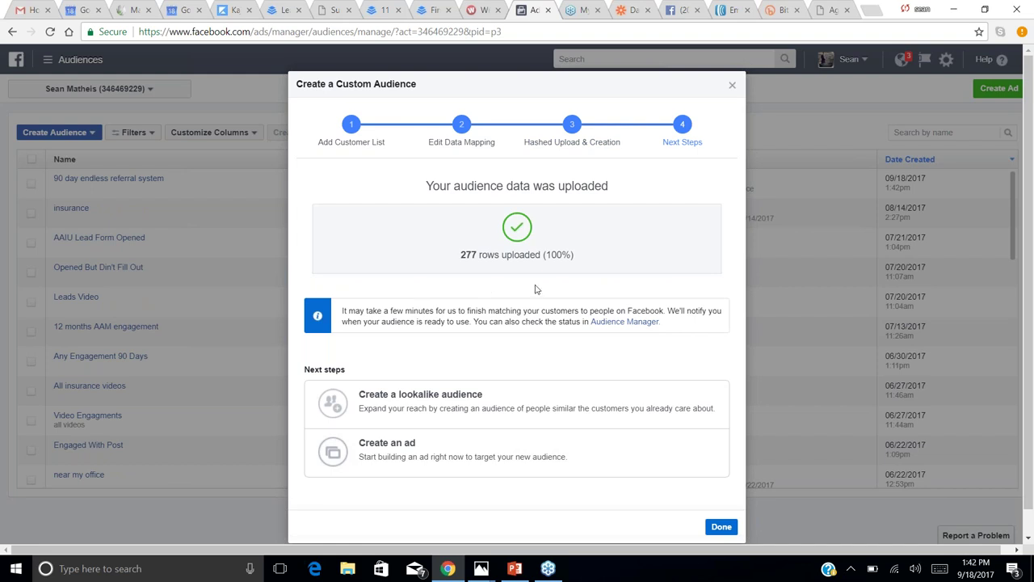
{"action": "left_click", "coordinate": [721, 527]}
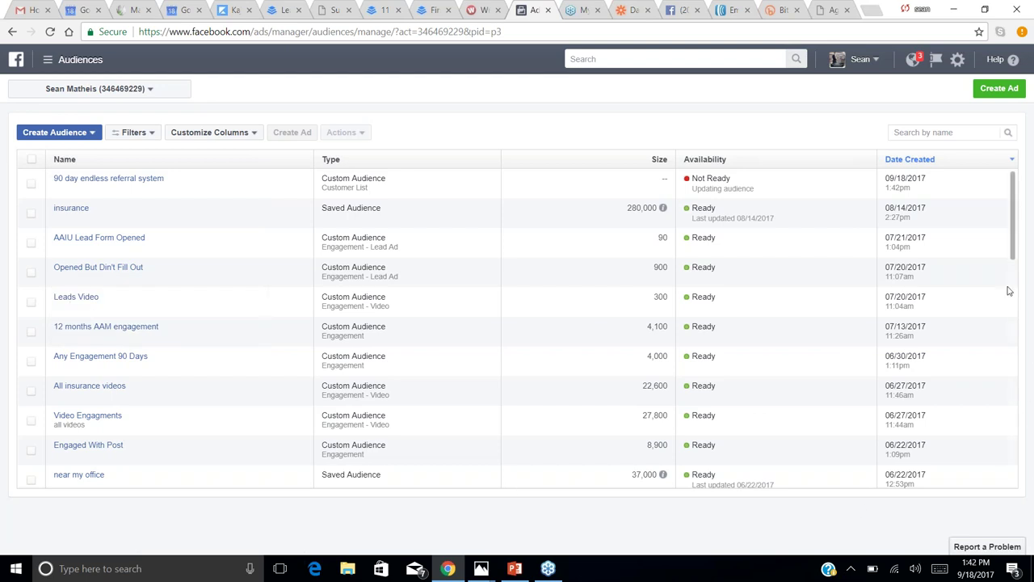
{"action": "scroll", "coordinate": [1014, 255], "scroll_direction": "down", "scroll_amount": 1}
{"action": "left_click_drag", "start_coordinate": [1015, 255], "coordinate": [1029, 345]}
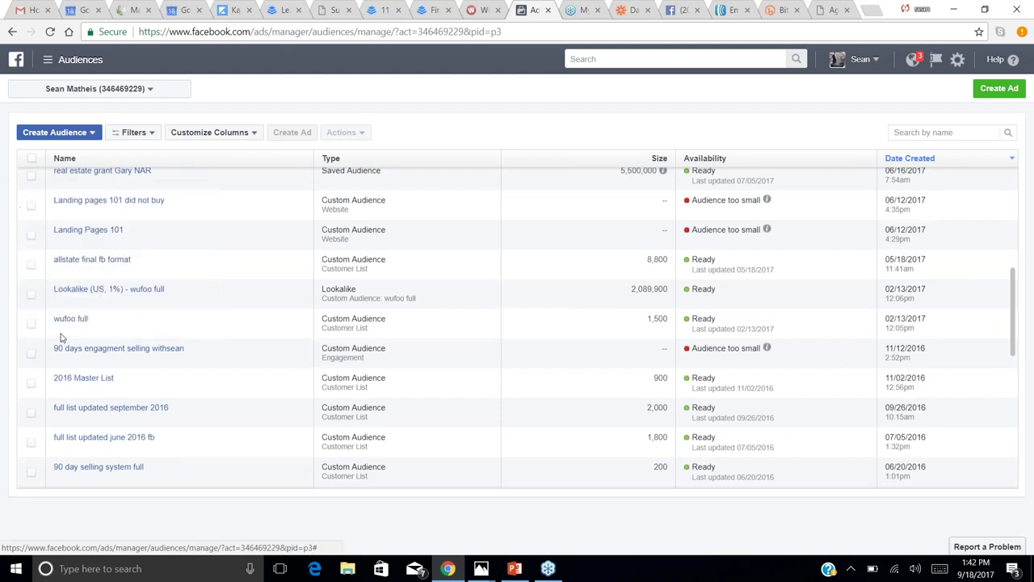
- Select the 'wufoo full' audience, review its Actions menu, then open the Create Audience dropdown
{"action": "left_click", "coordinate": [32, 327]}
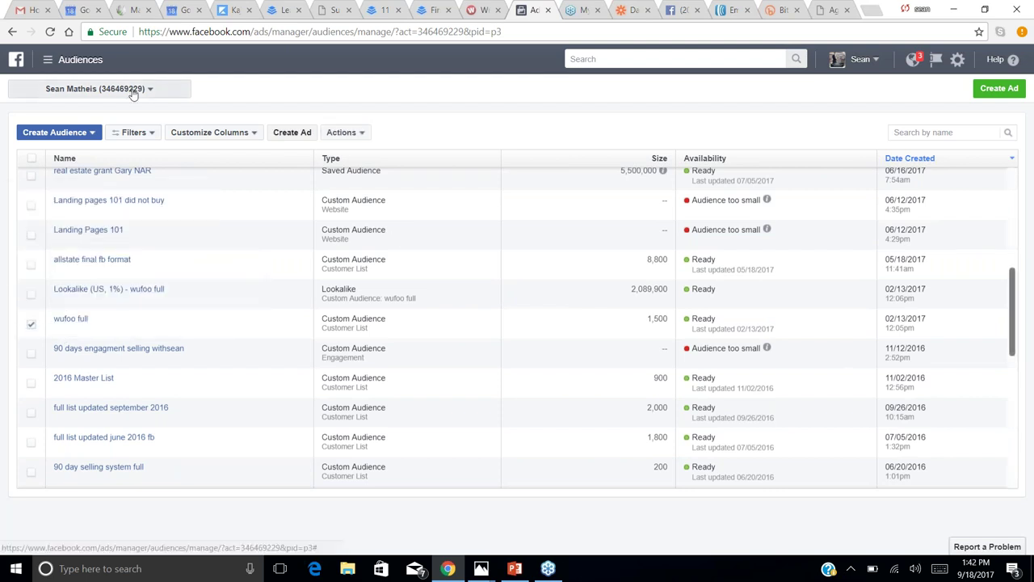
{"action": "left_click", "coordinate": [341, 132]}
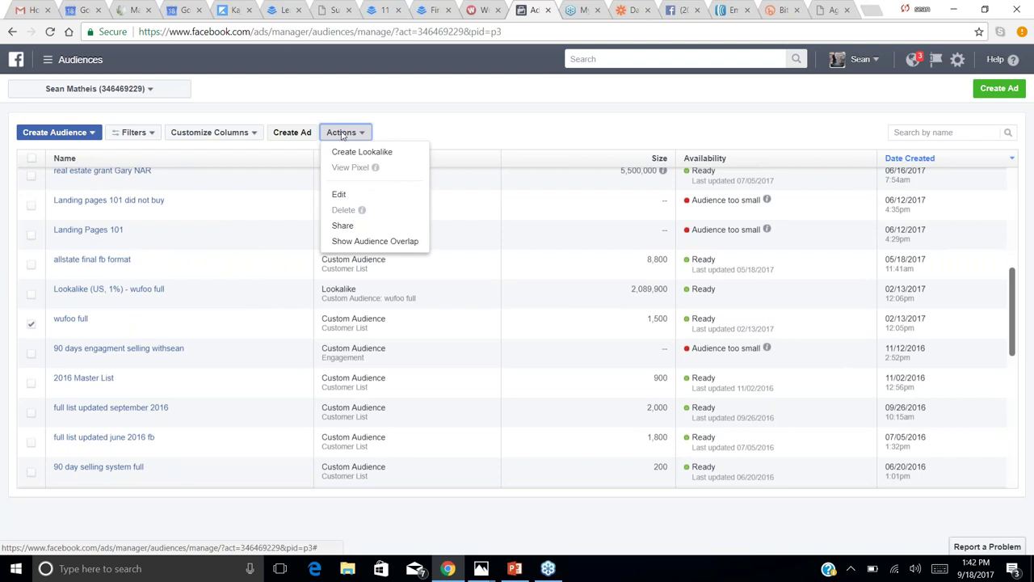
{"action": "left_click", "coordinate": [79, 133]}
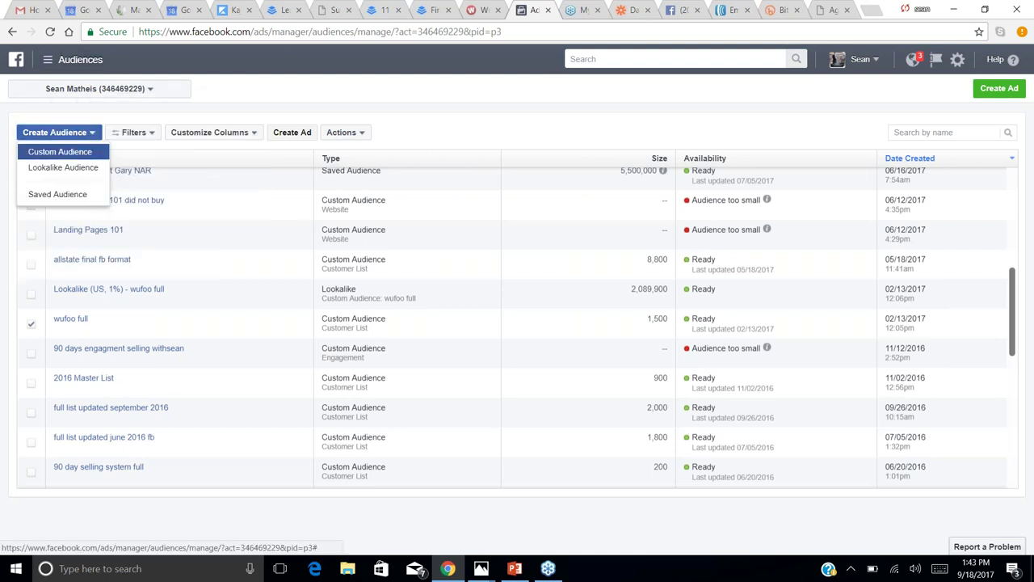
- Open and close the Custom Audience setup, visit Create Ad, then go back to Audiences
{"action": "left_click", "coordinate": [60, 152]}
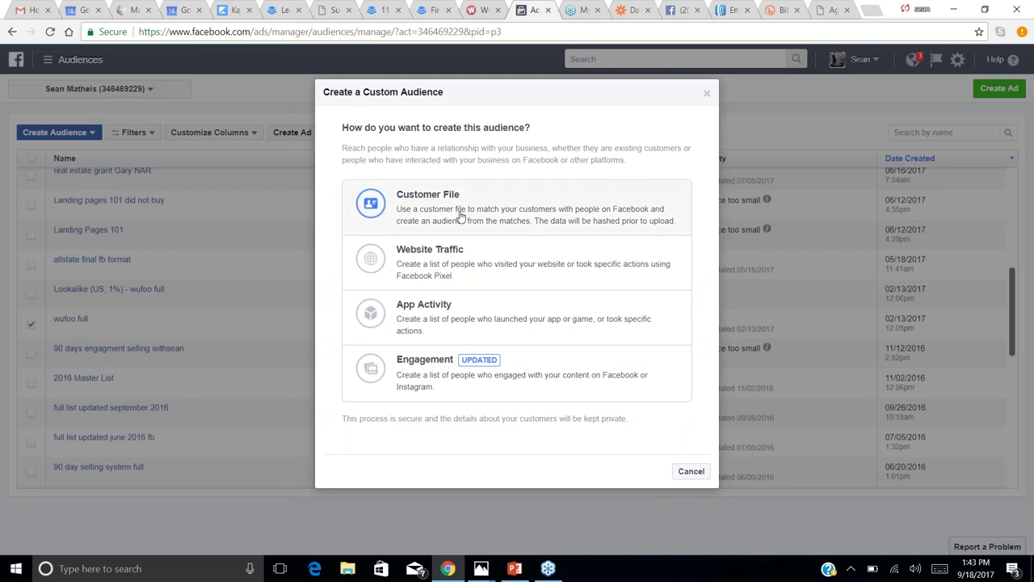
{"action": "left_click", "coordinate": [708, 93]}
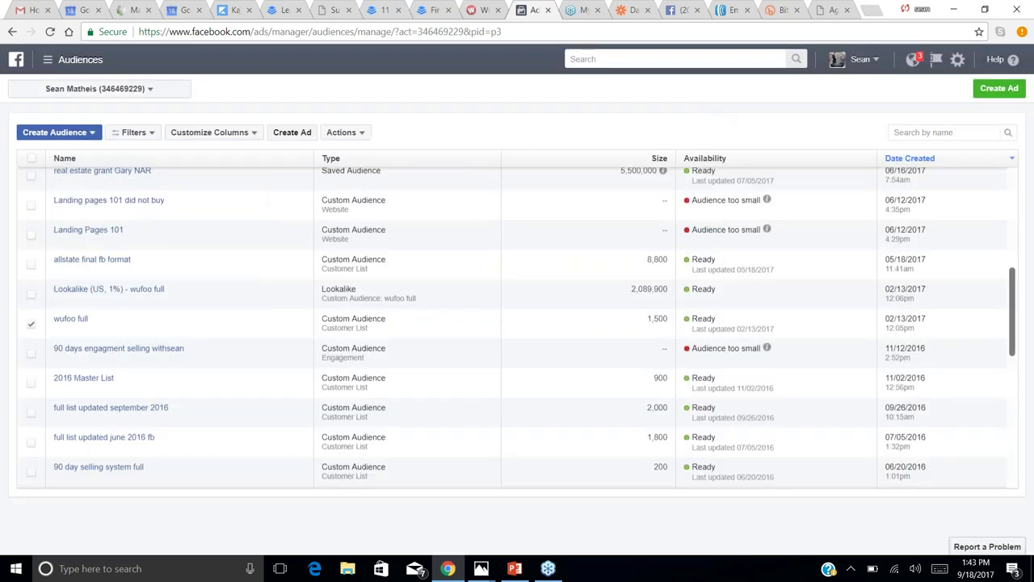
{"action": "left_click", "coordinate": [988, 92]}
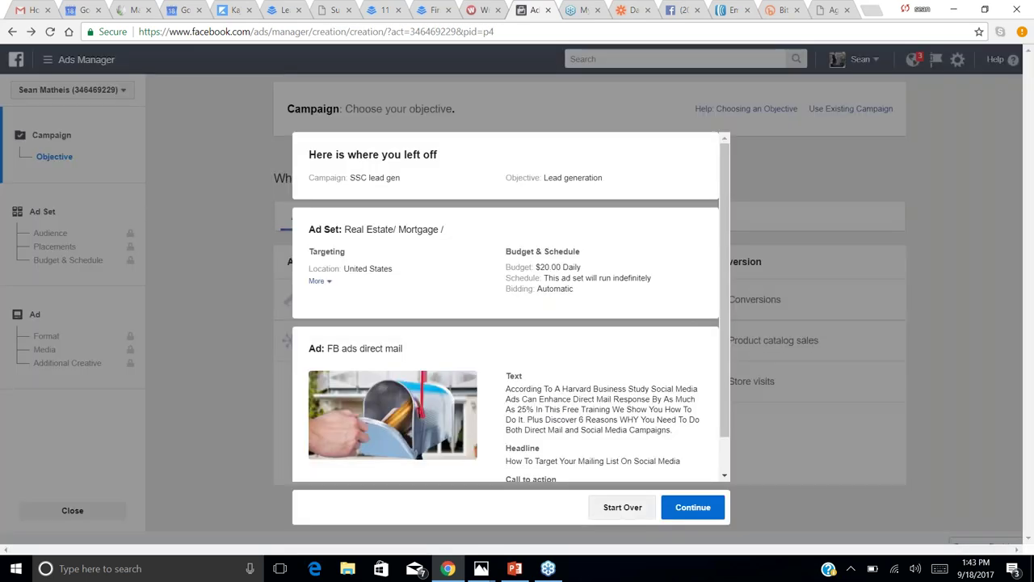
{"action": "left_click", "coordinate": [12, 32]}
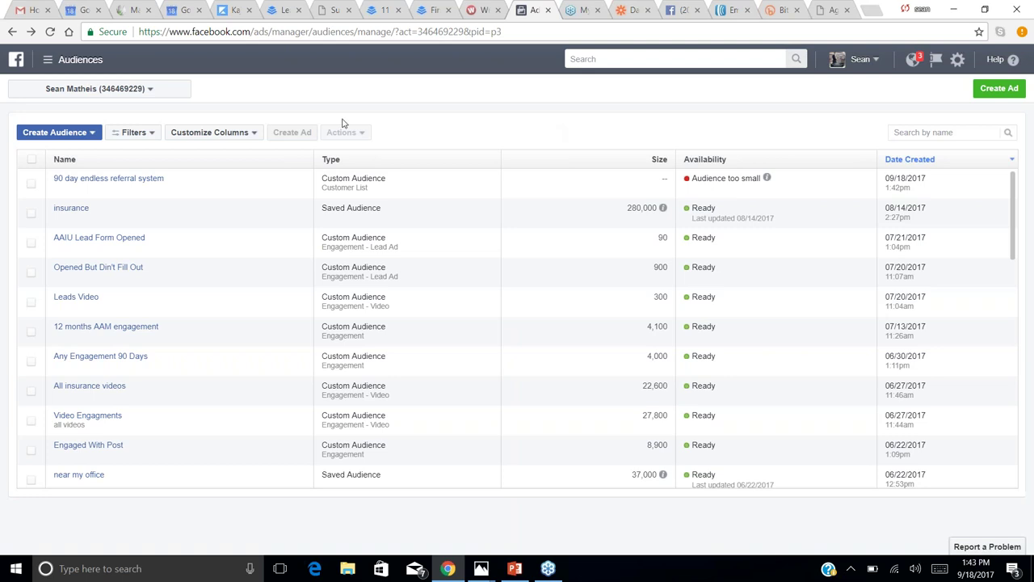
- Start a Custom Audience built from Website Traffic
{"action": "left_click", "coordinate": [53, 137]}
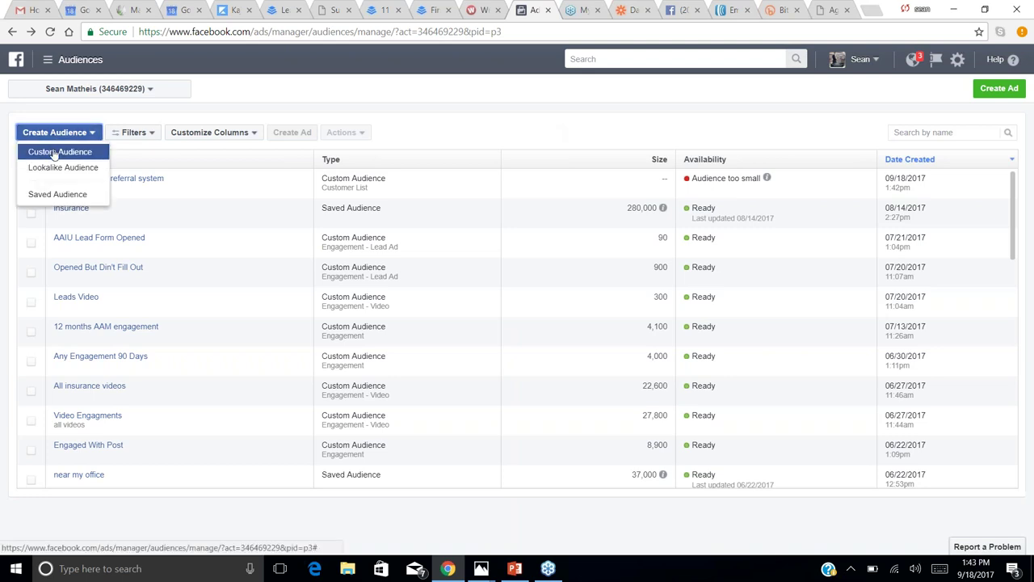
{"action": "left_click", "coordinate": [55, 153]}
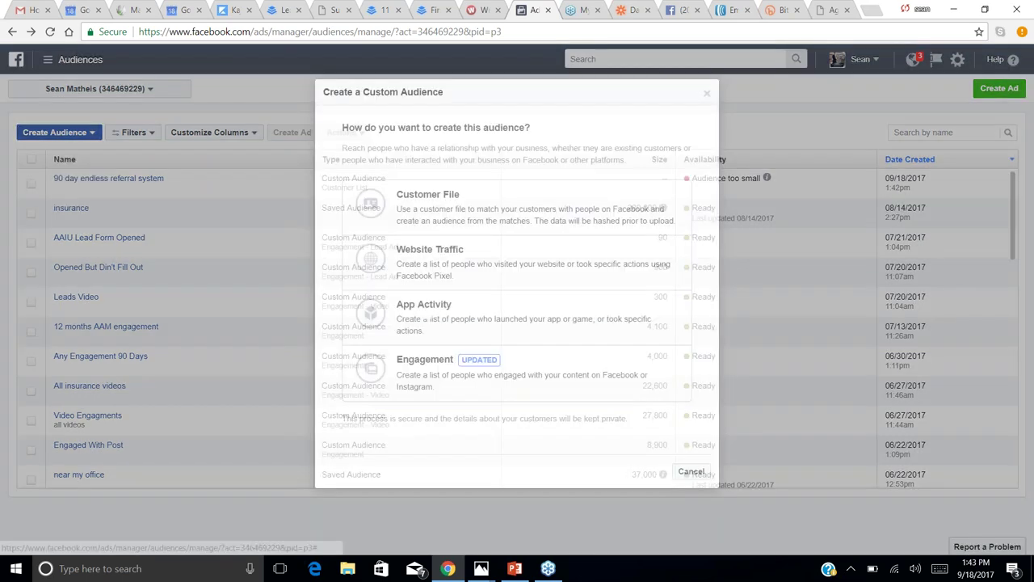
{"action": "left_click", "coordinate": [482, 278]}
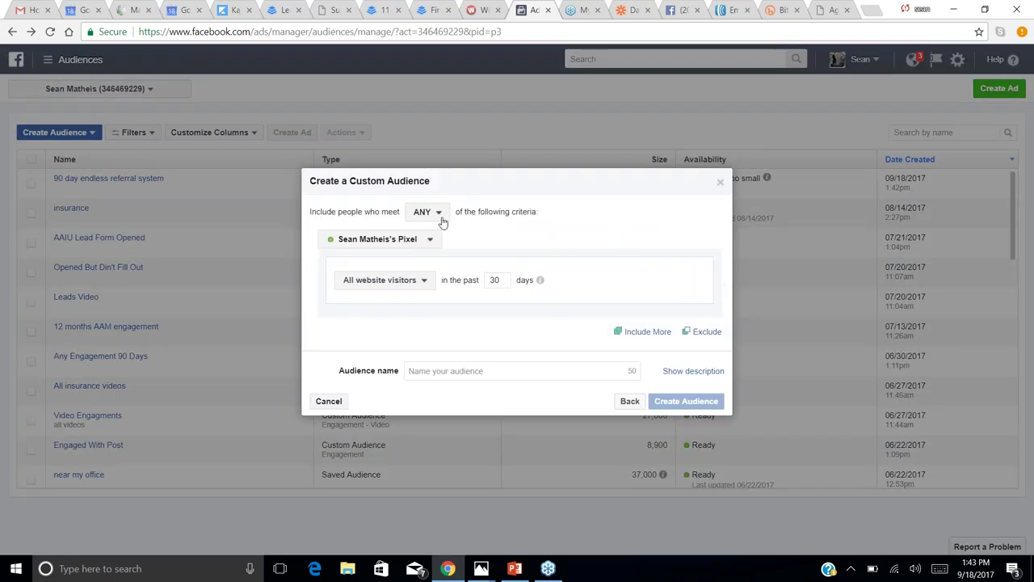
- Review the ANY/ALL criteria and website visitor options, then go back to the audience source choices
{"action": "left_click", "coordinate": [438, 213]}
{"action": "left_click", "coordinate": [434, 230]}
{"action": "left_click", "coordinate": [424, 283]}
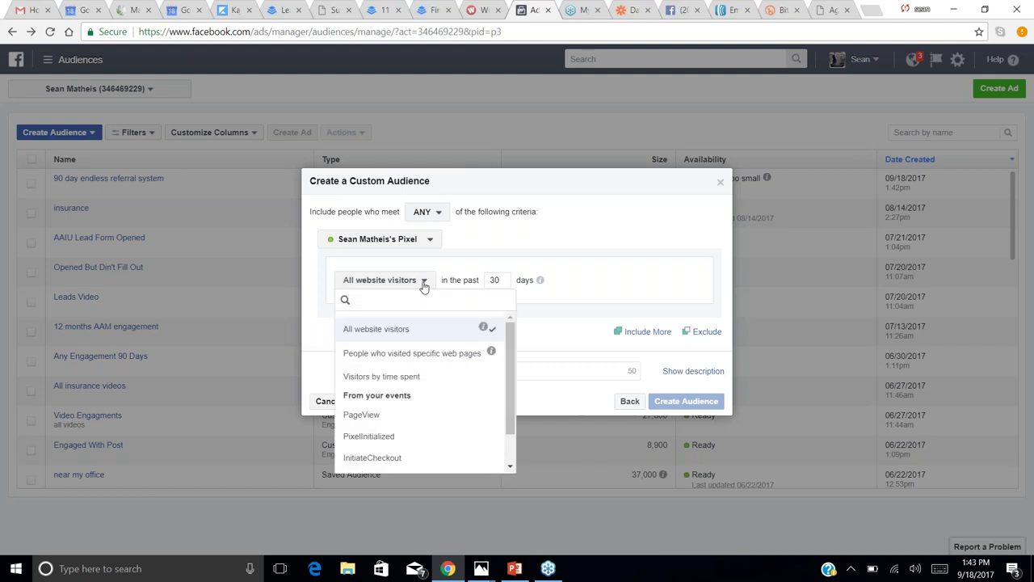
{"action": "left_click", "coordinate": [576, 291]}
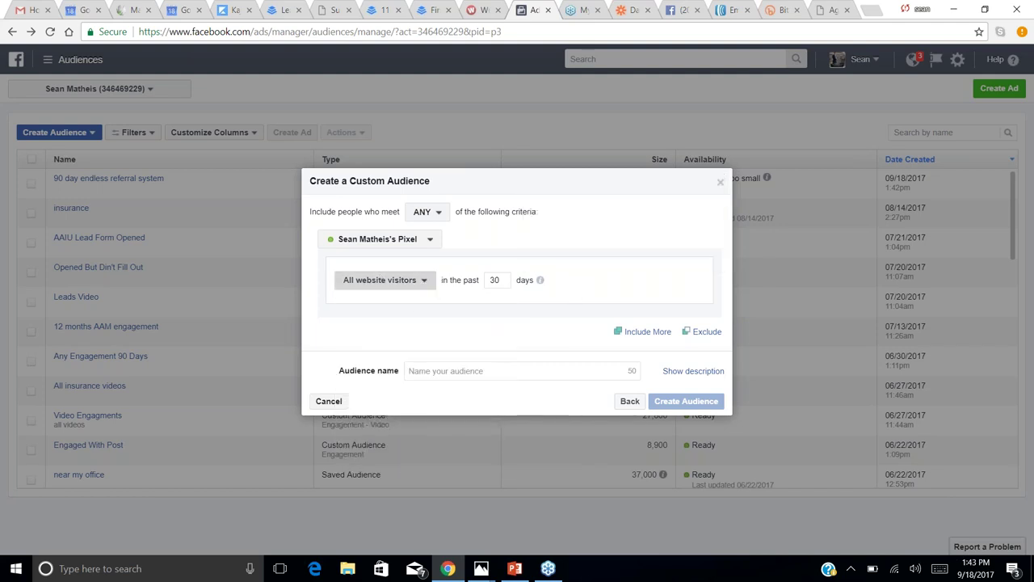
{"action": "left_click", "coordinate": [385, 280]}
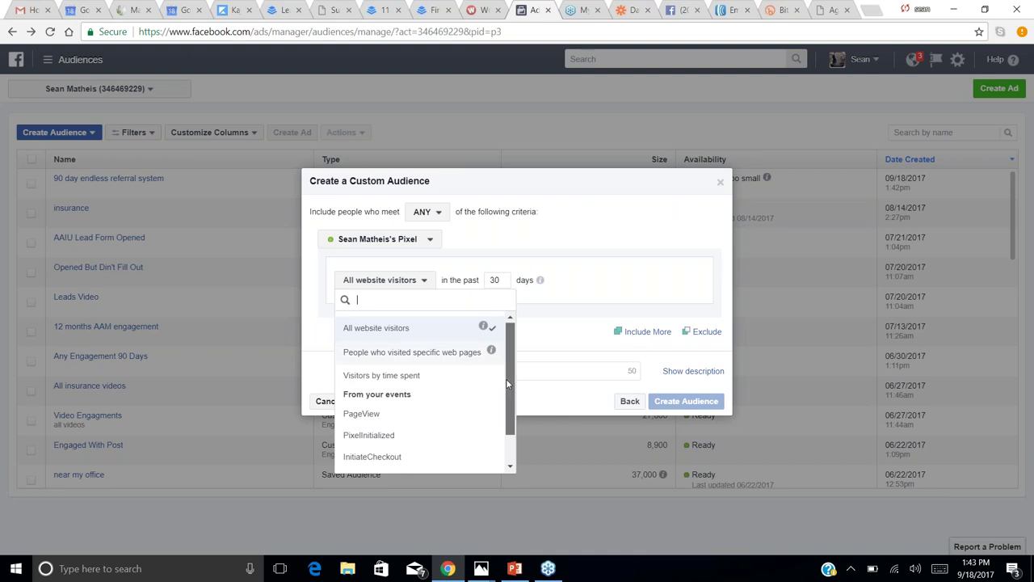
{"action": "scroll", "coordinate": [509, 427], "scroll_direction": "down", "scroll_amount": 1}
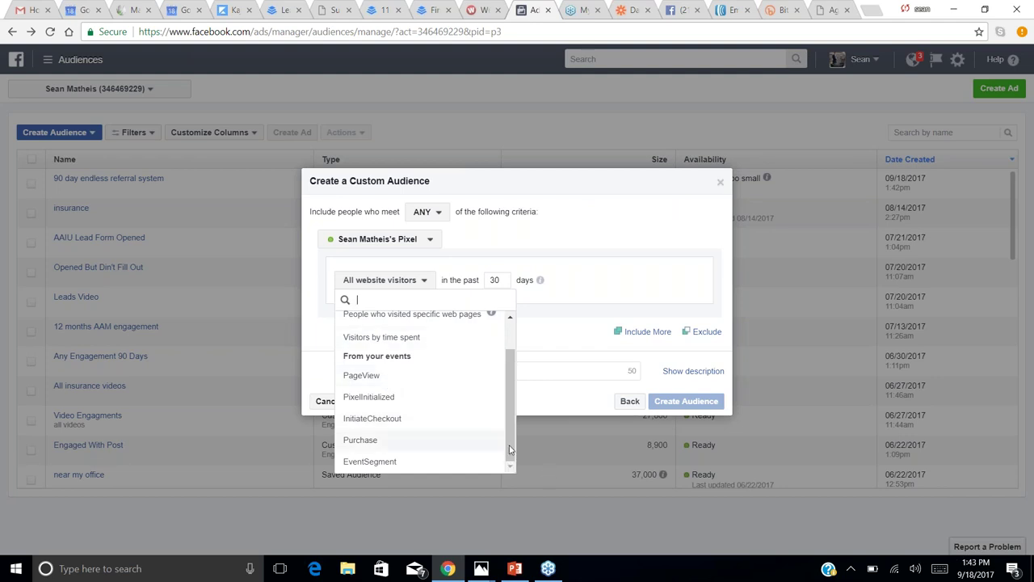
{"action": "left_click", "coordinate": [630, 401]}
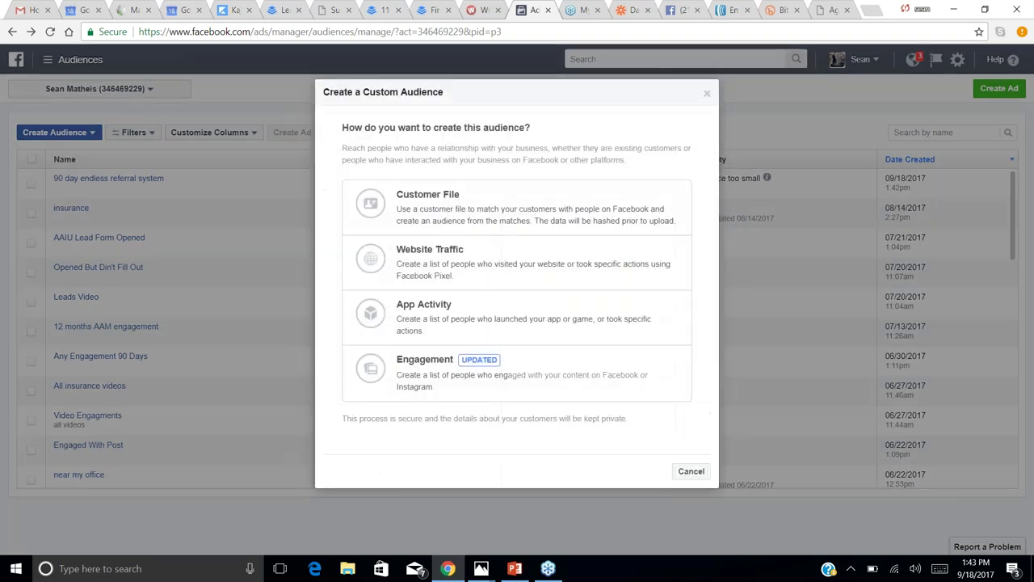
- Restart the custom audience, glance at Customer File, then choose Website Traffic
{"action": "left_click", "coordinate": [707, 93]}
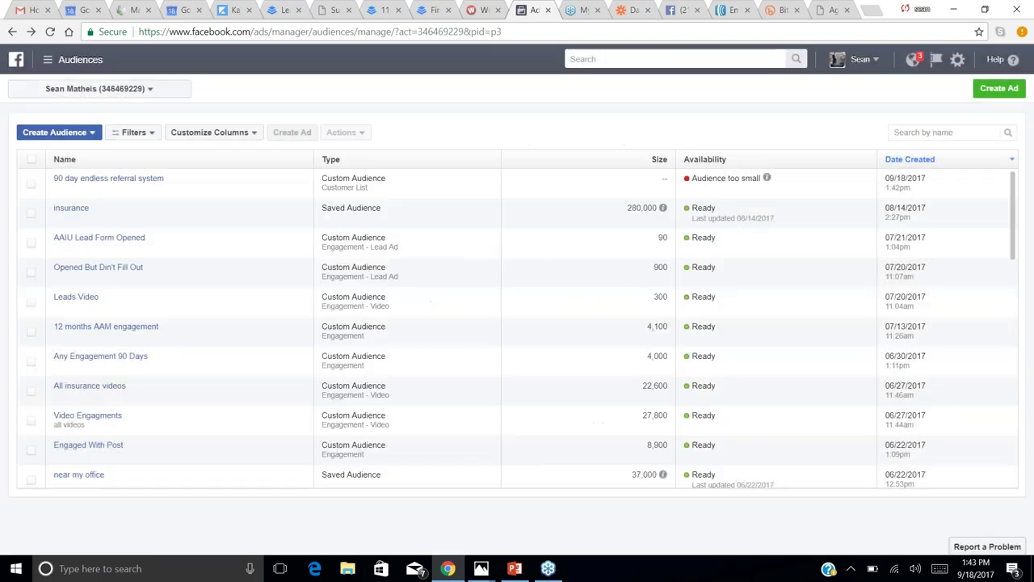
{"action": "left_click", "coordinate": [53, 137]}
{"action": "left_click", "coordinate": [55, 150]}
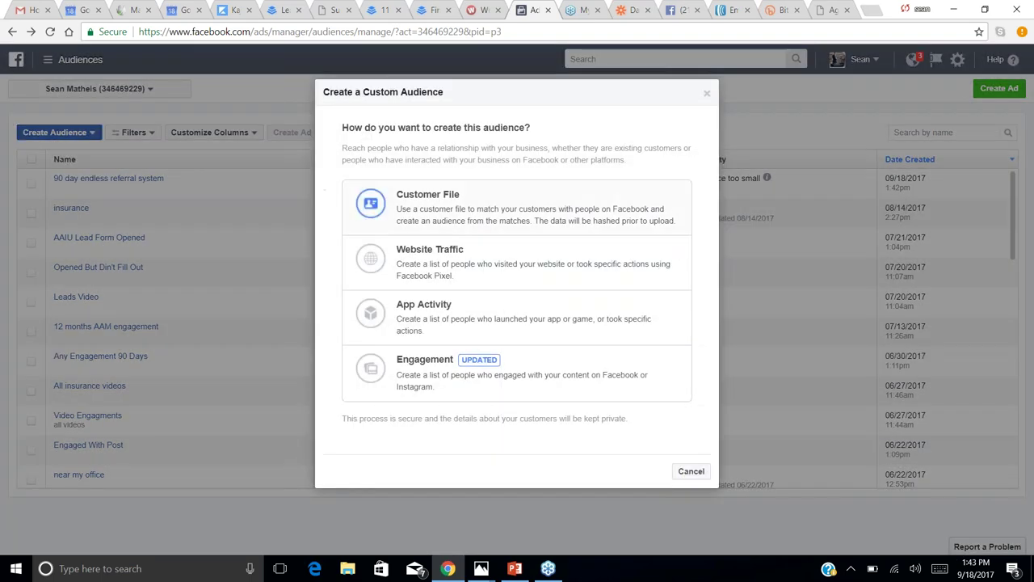
{"action": "left_click", "coordinate": [428, 198]}
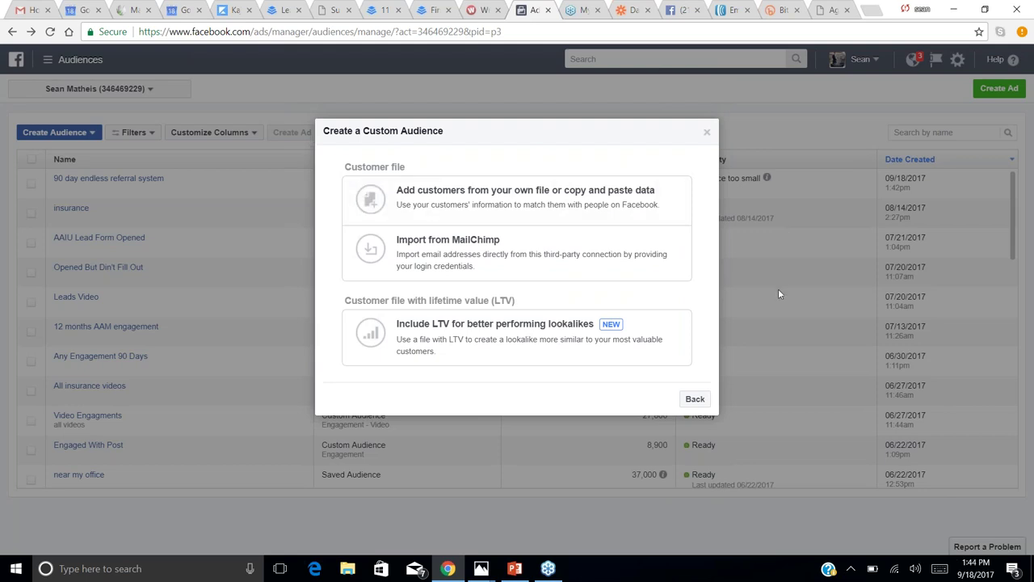
{"action": "left_click", "coordinate": [694, 399]}
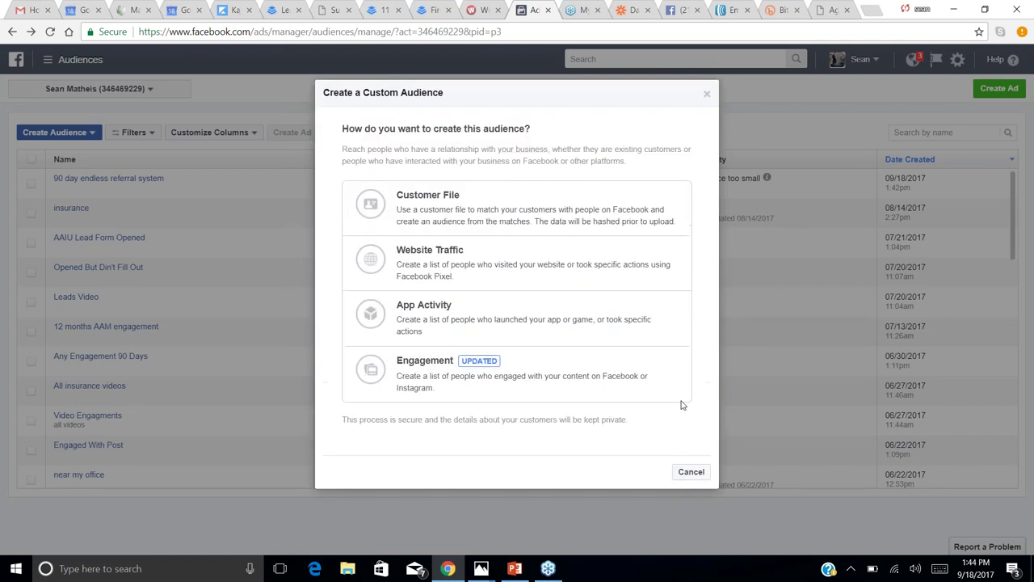
{"action": "left_click", "coordinate": [440, 286]}
- Set the inclusion rule to match ANY criteria, checking the pixel and visitor options along the way
{"action": "left_click", "coordinate": [437, 194]}
{"action": "left_click", "coordinate": [427, 220]}
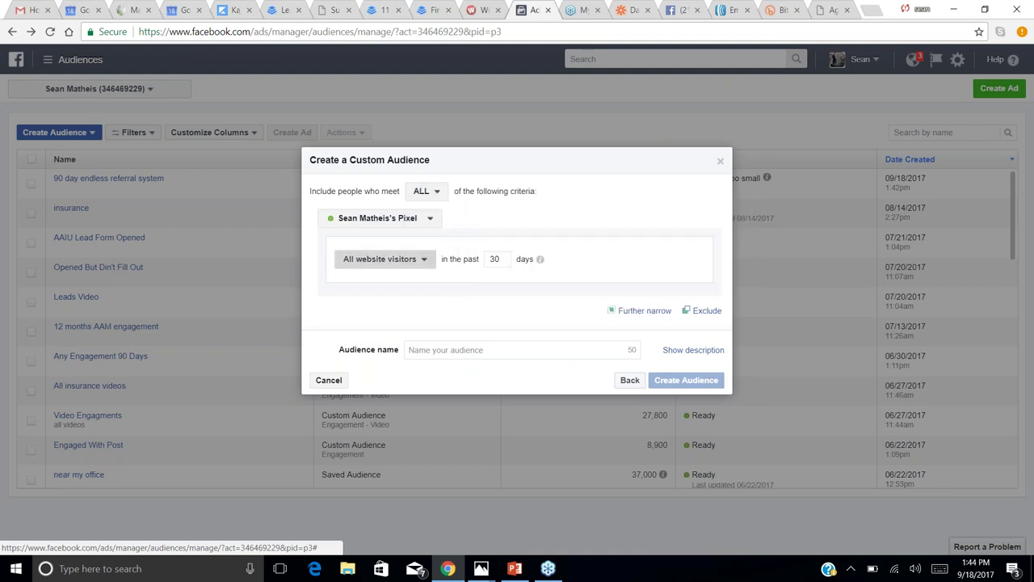
{"action": "left_click", "coordinate": [386, 259]}
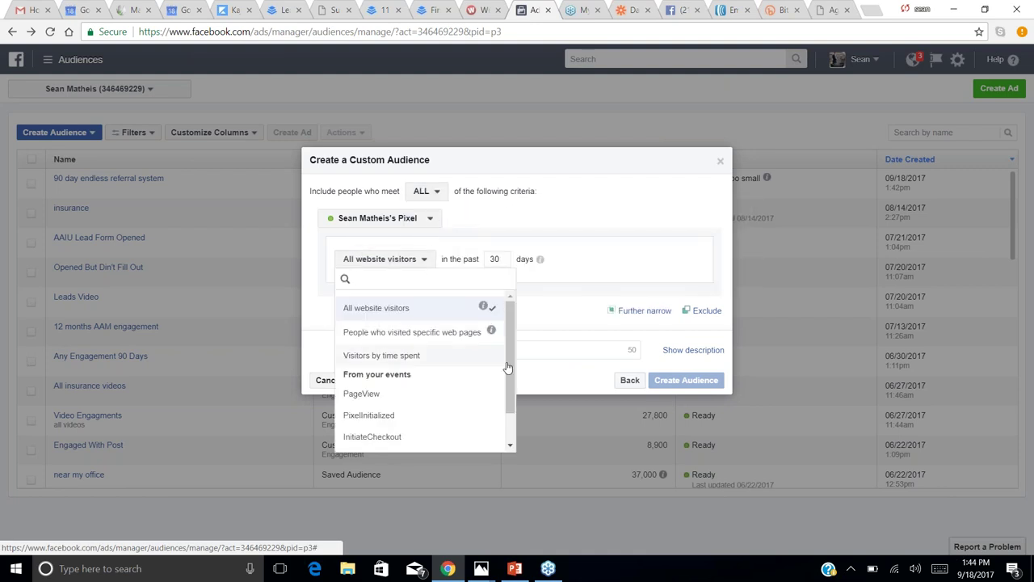
{"action": "scroll", "coordinate": [509, 396], "scroll_direction": "down", "scroll_amount": 2}
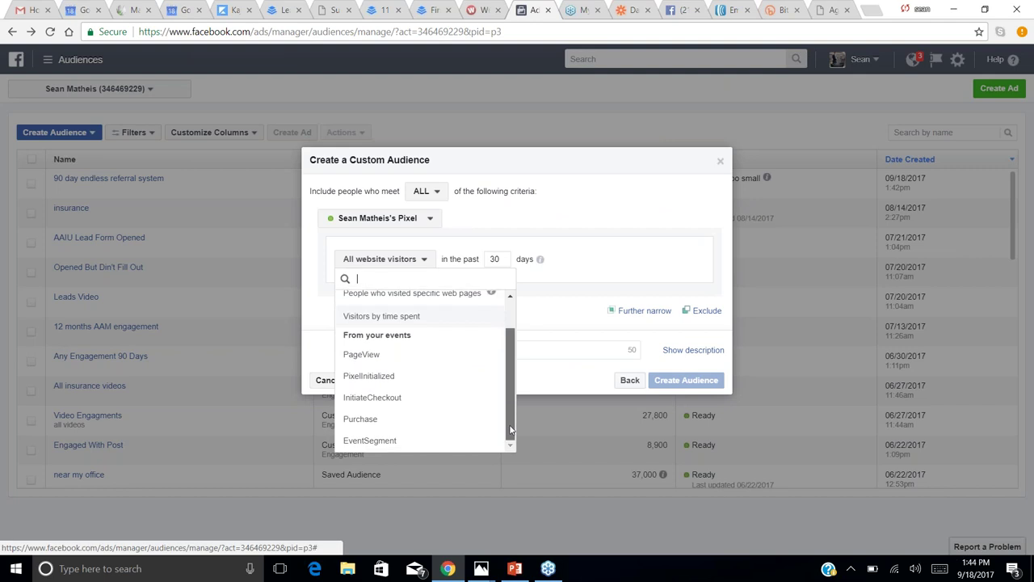
{"action": "scroll", "coordinate": [509, 420], "scroll_direction": "up", "scroll_amount": 2}
{"action": "left_click", "coordinate": [430, 218]}
{"action": "left_click", "coordinate": [430, 219]}
{"action": "left_click", "coordinate": [428, 192]}
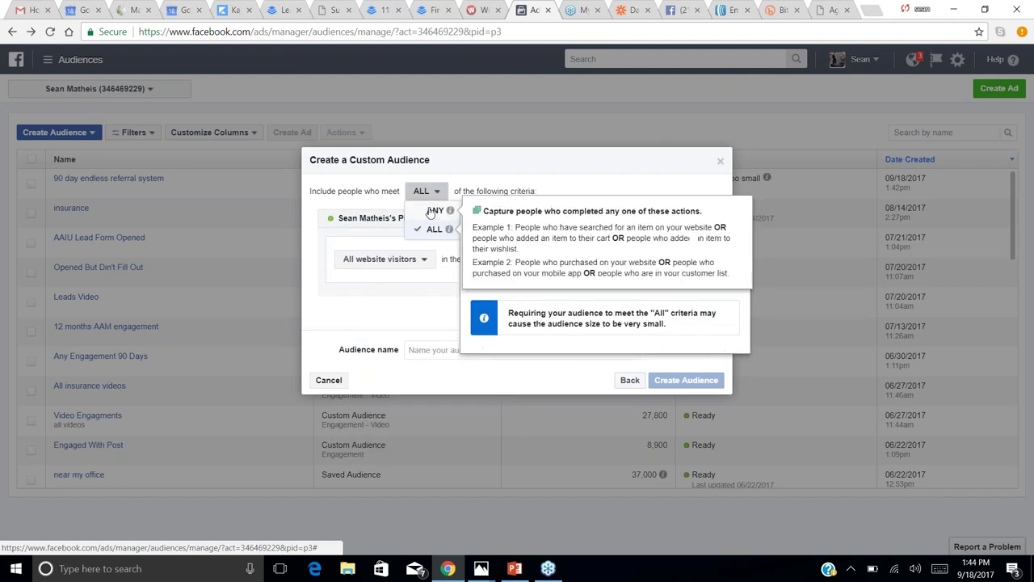
{"action": "left_click", "coordinate": [434, 210]}
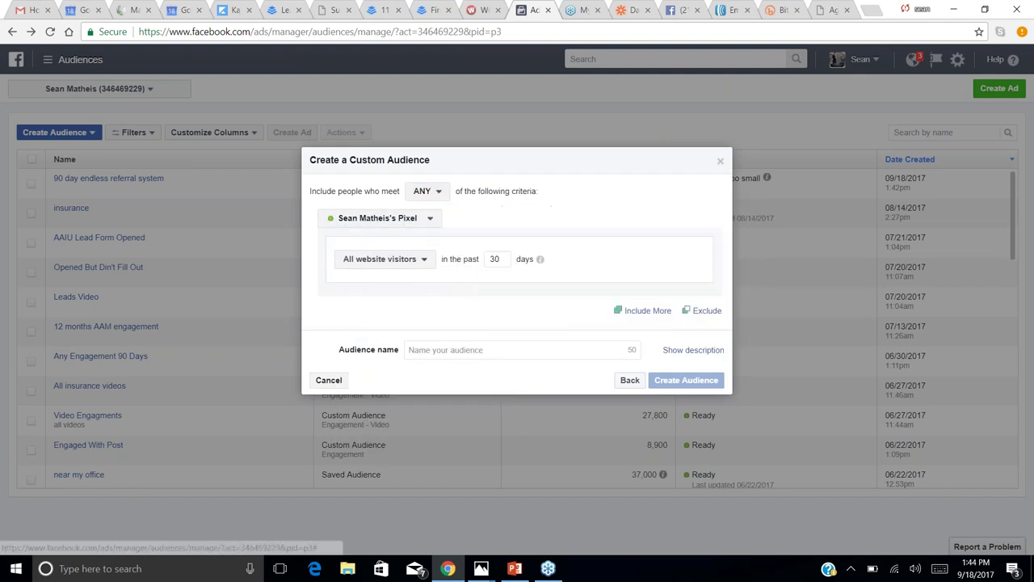
{"action": "left_click", "coordinate": [424, 260]}
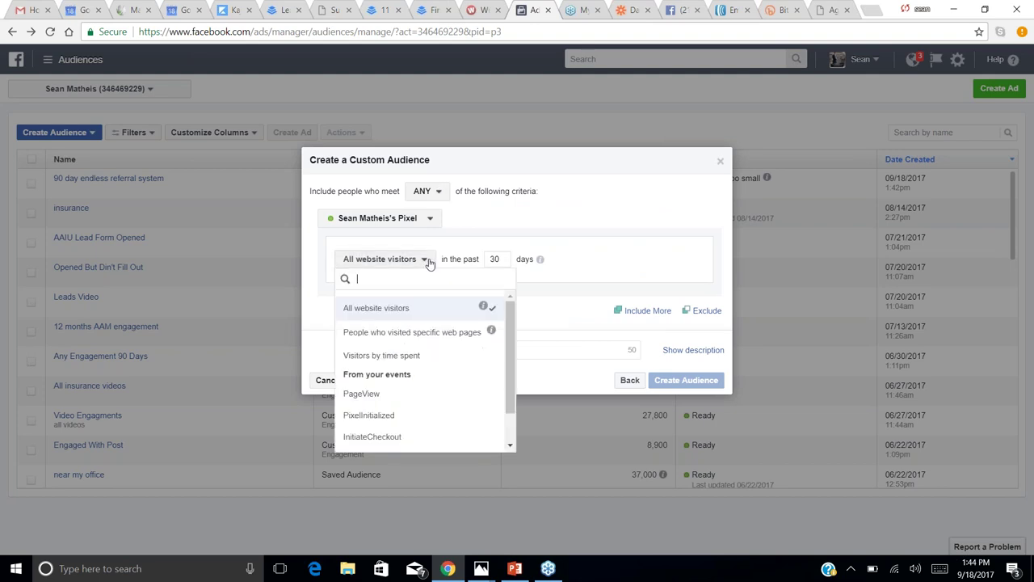
- Switch the pixel rule to people who visited specific web pages in the past 30 days, URL 'contains'
{"action": "left_click", "coordinate": [459, 340]}
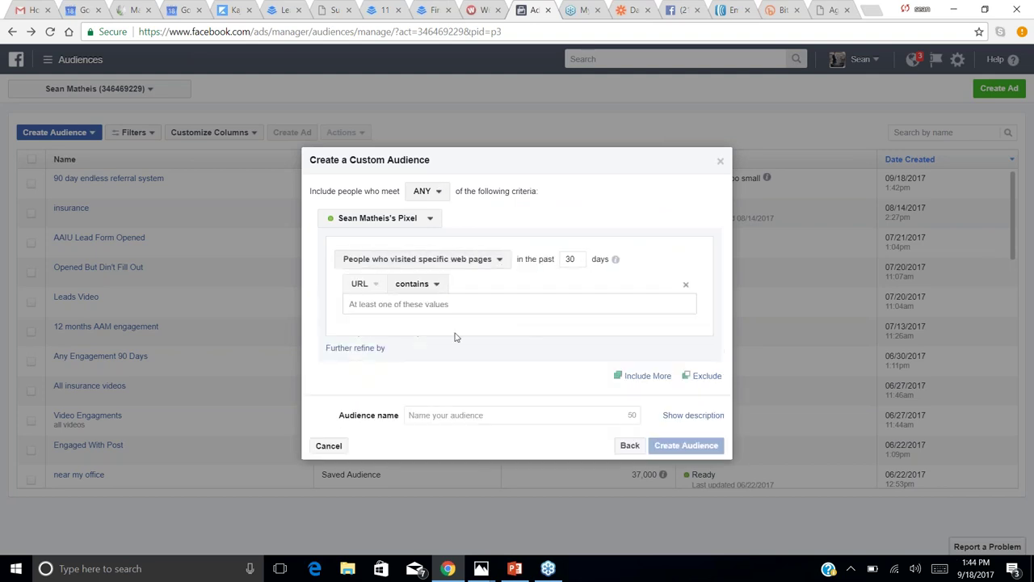
{"action": "left_click", "coordinate": [434, 286]}
{"action": "left_click", "coordinate": [434, 286]}
{"action": "left_click", "coordinate": [501, 258]}
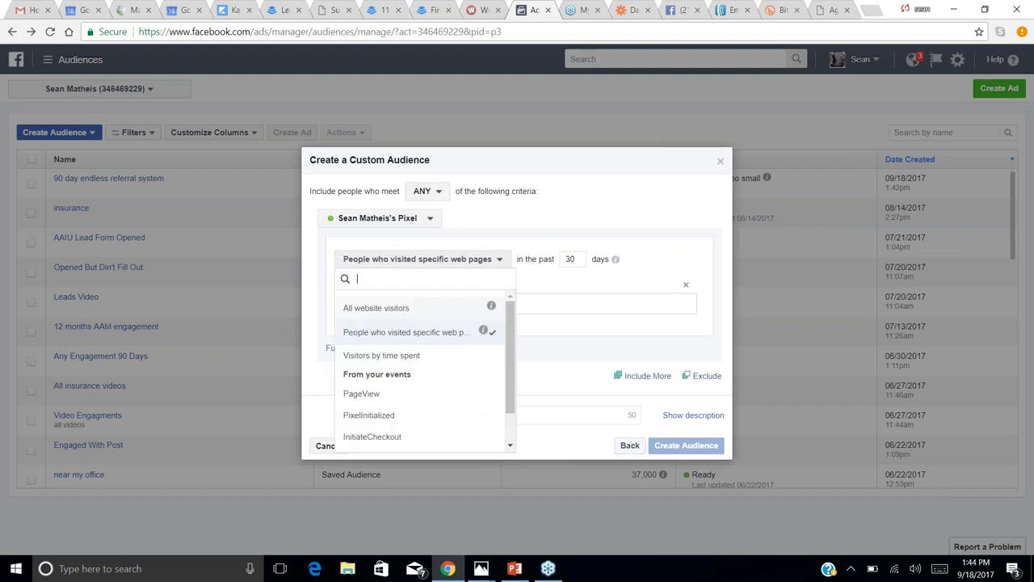
{"action": "left_click", "coordinate": [456, 340]}
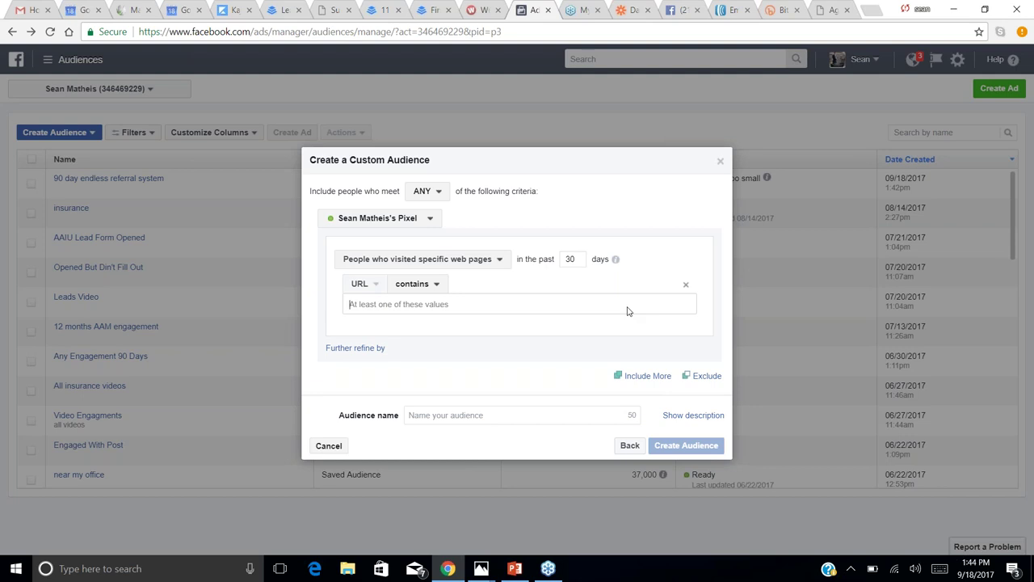
{"action": "left_click", "coordinate": [475, 306]}
- Add an exclusion rule for people who visited specific web pages
{"action": "left_click", "coordinate": [706, 376]}
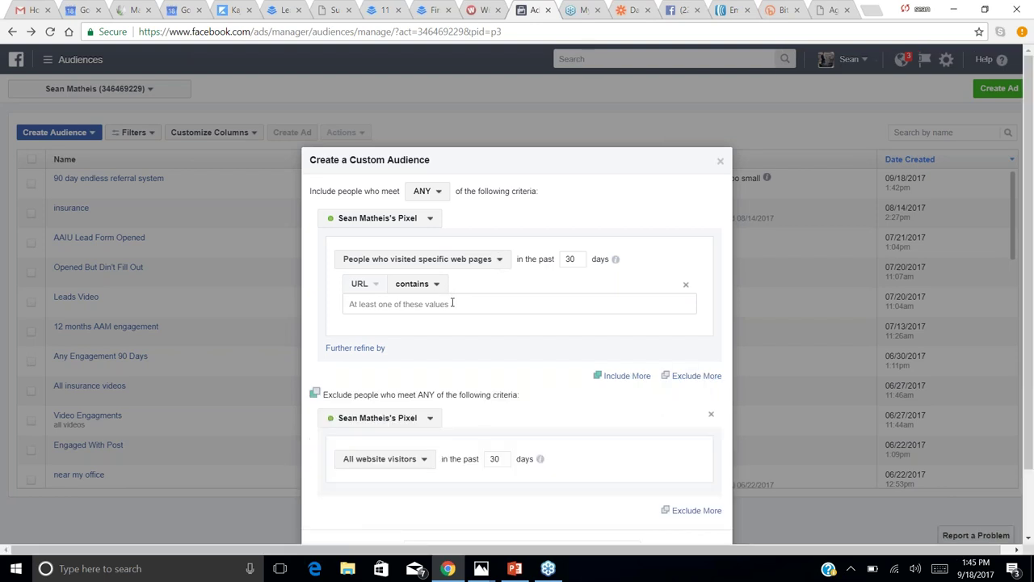
{"action": "left_click", "coordinate": [422, 467]}
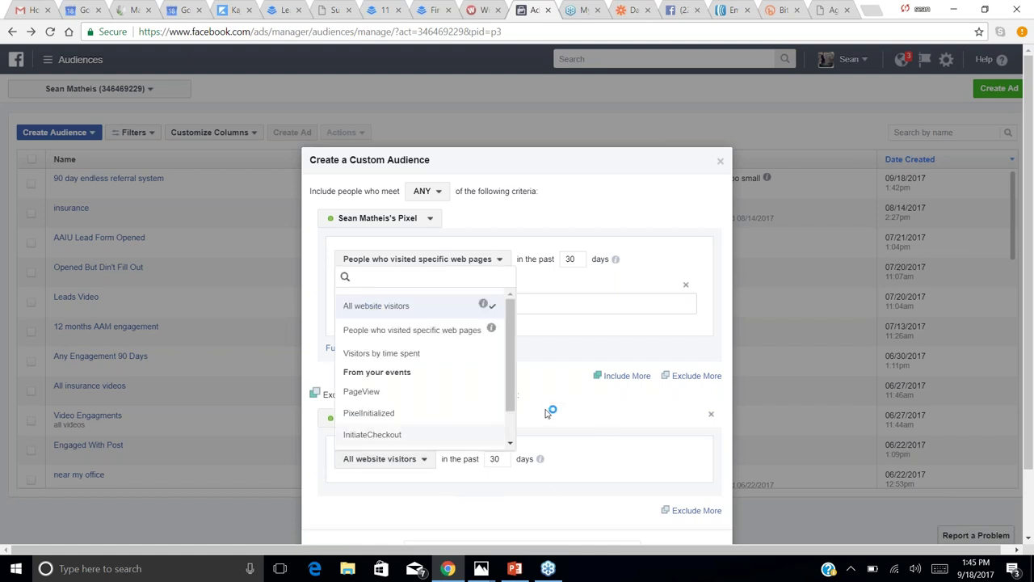
{"action": "left_click", "coordinate": [425, 333]}
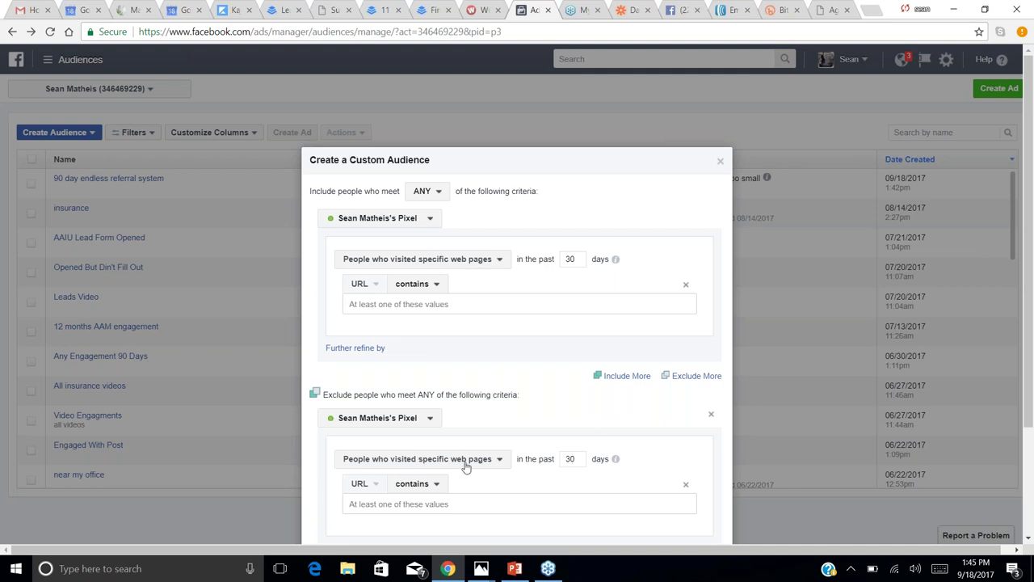
{"action": "left_click", "coordinate": [418, 459]}
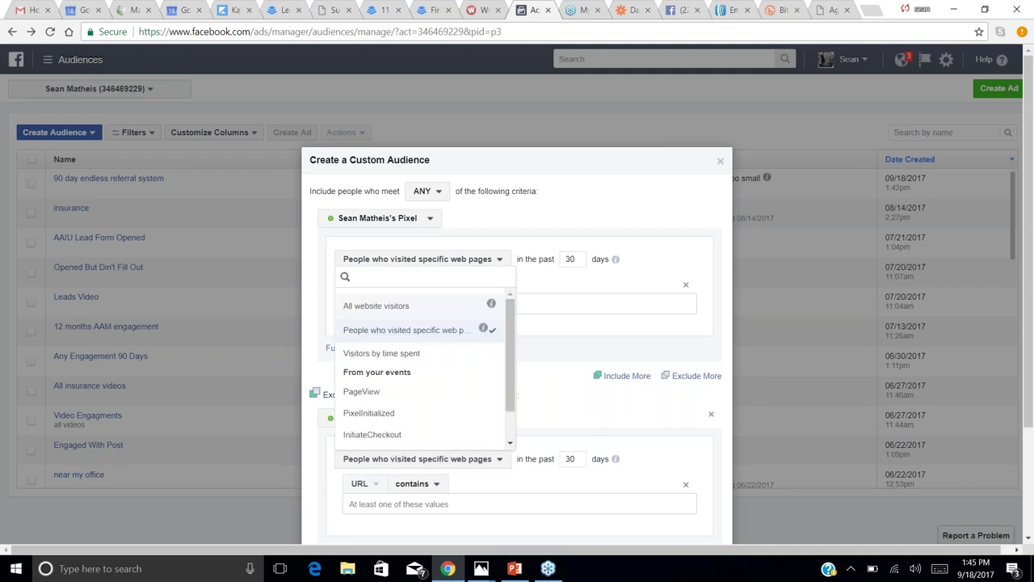
{"action": "left_click", "coordinate": [575, 412]}
- Try an extra OR include rule, remove it and the exclusion, then cancel the audience
{"action": "left_click", "coordinate": [624, 376]}
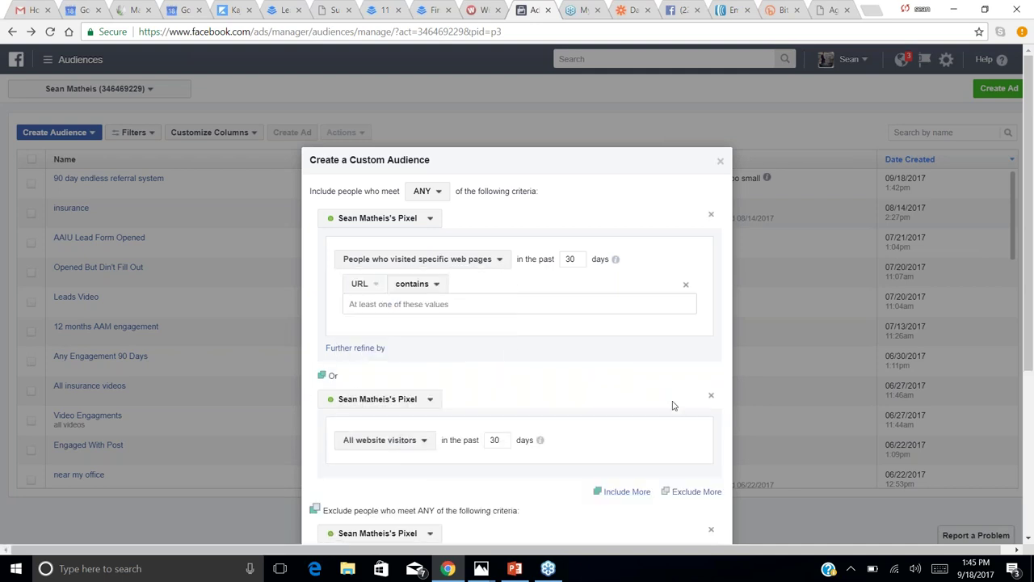
{"action": "left_click", "coordinate": [424, 443]}
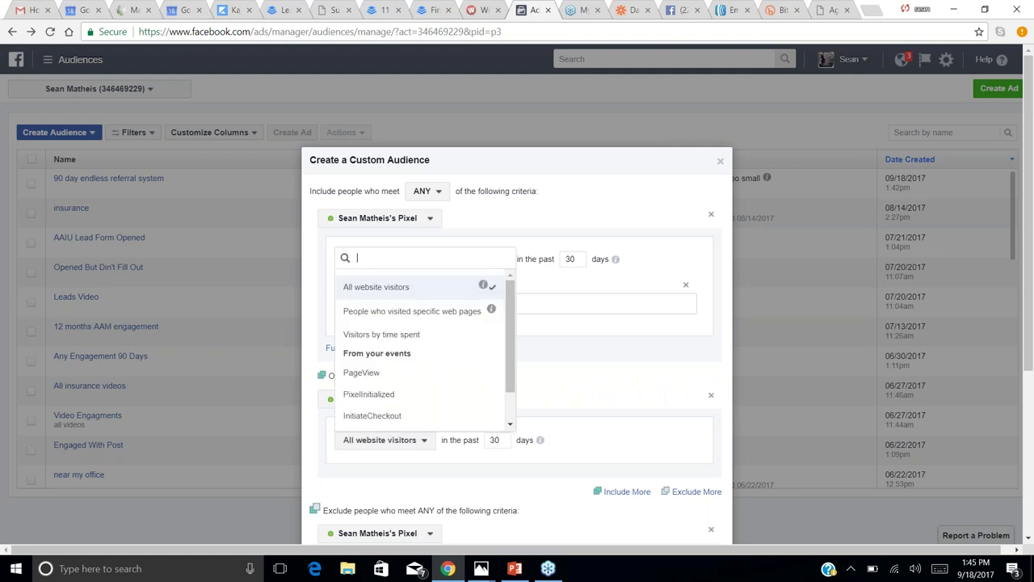
{"action": "left_click", "coordinate": [577, 345]}
{"action": "left_click", "coordinate": [711, 395]}
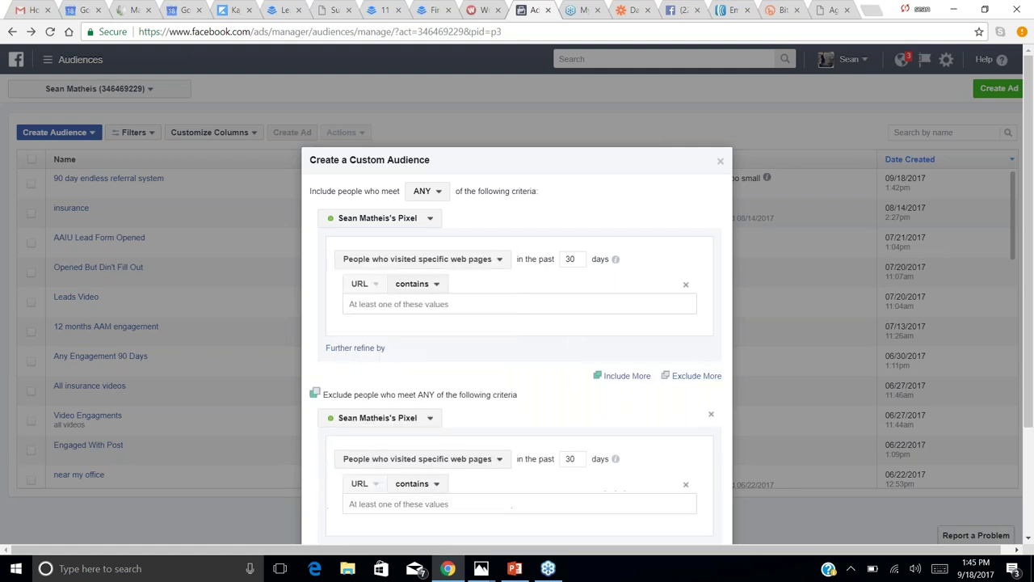
{"action": "left_click", "coordinate": [712, 417]}
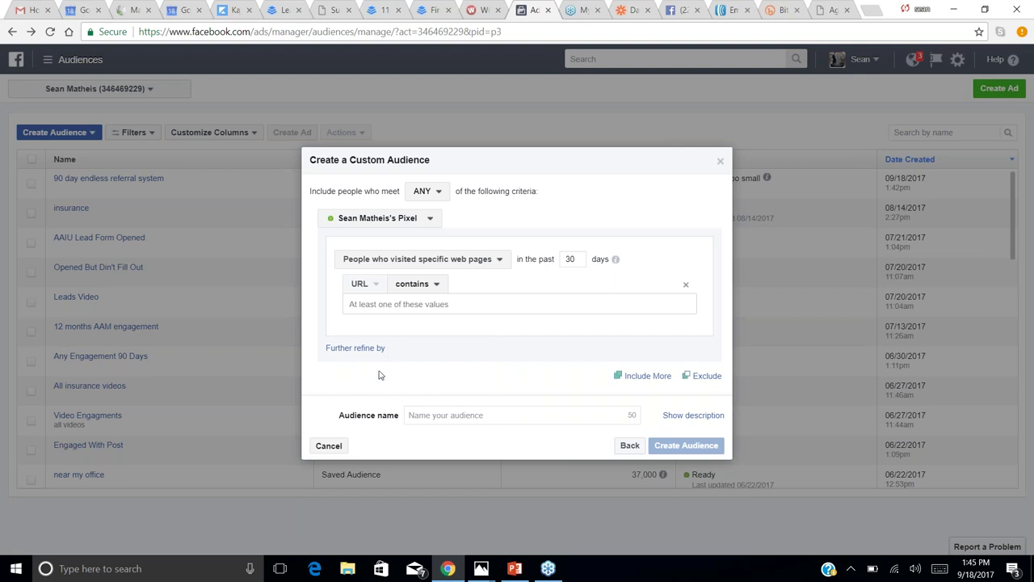
{"action": "left_click", "coordinate": [330, 445]}
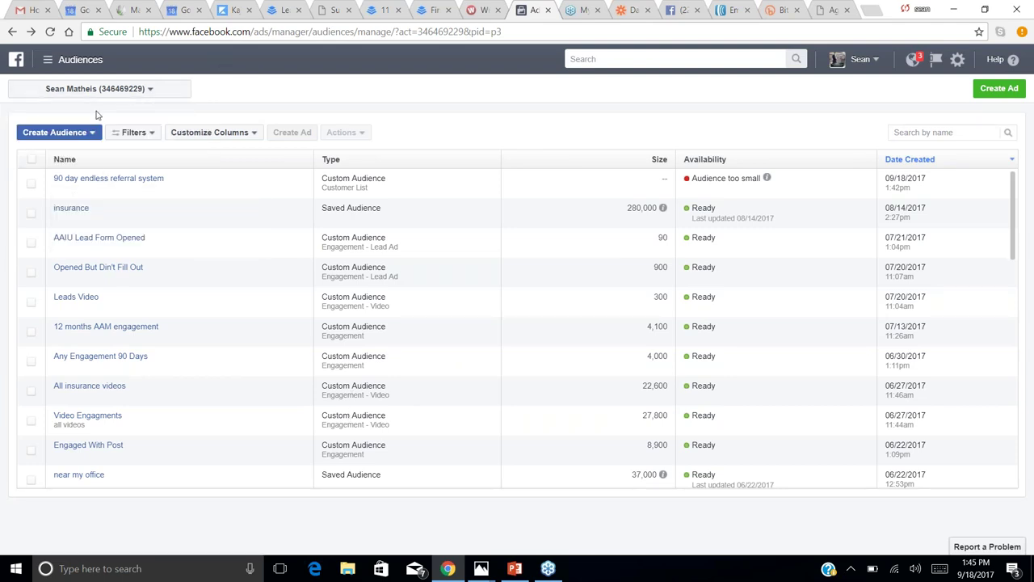
- Start a Lookalike Audience using '2015 agency alliance constant contact 720' as the source
{"action": "left_click", "coordinate": [150, 89]}
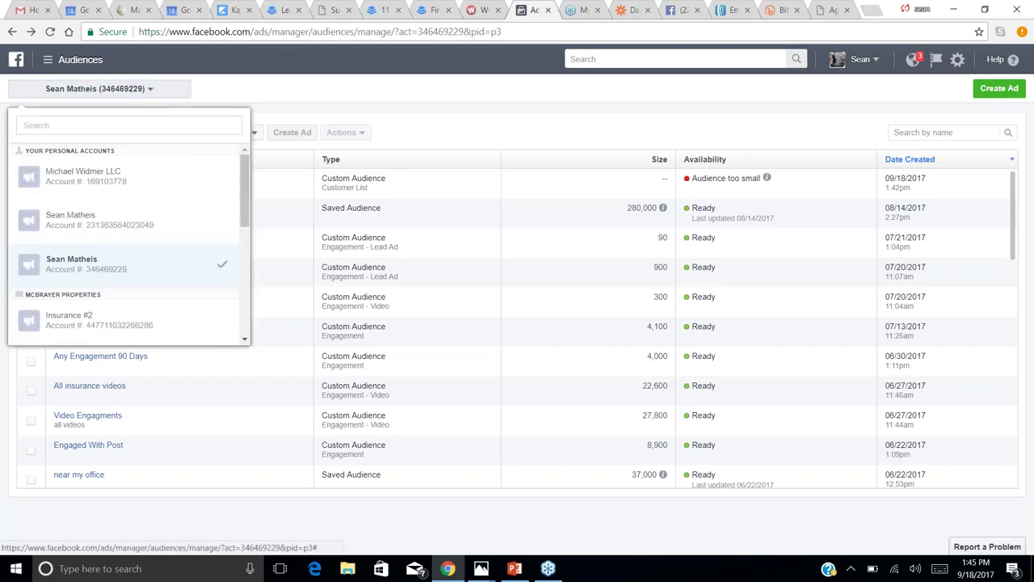
{"action": "left_click", "coordinate": [361, 110]}
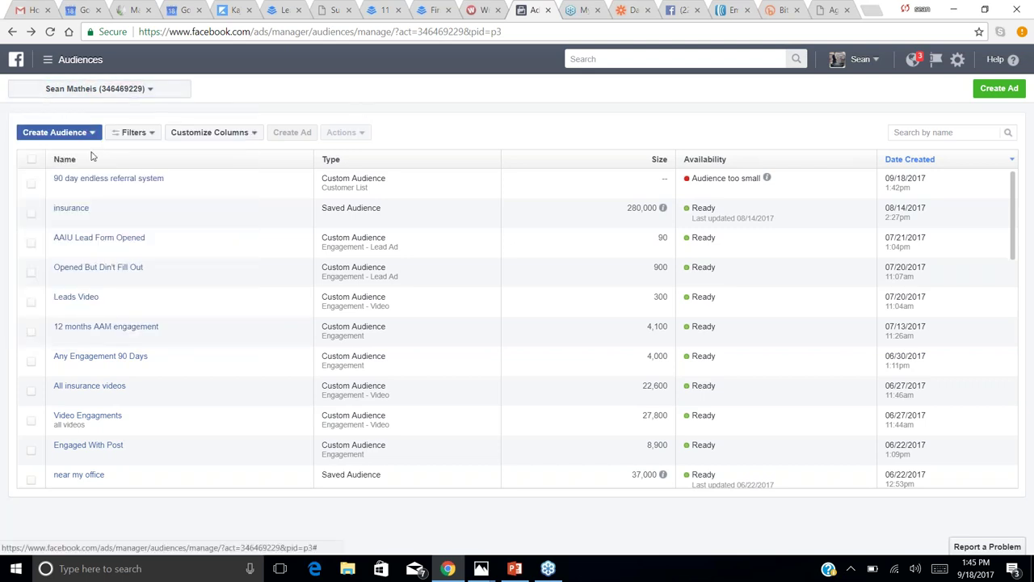
{"action": "left_click", "coordinate": [92, 137]}
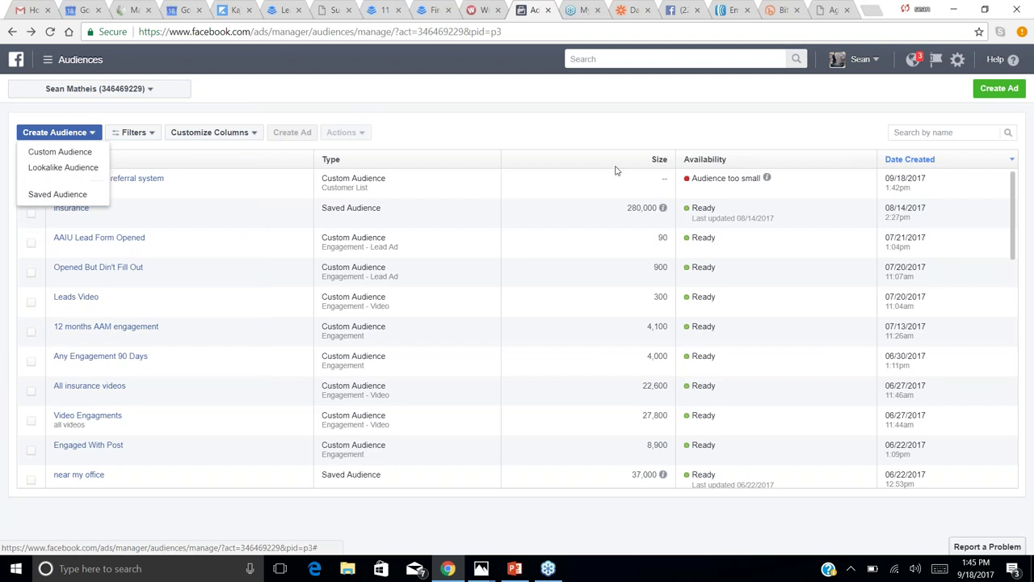
{"action": "left_click", "coordinate": [45, 171]}
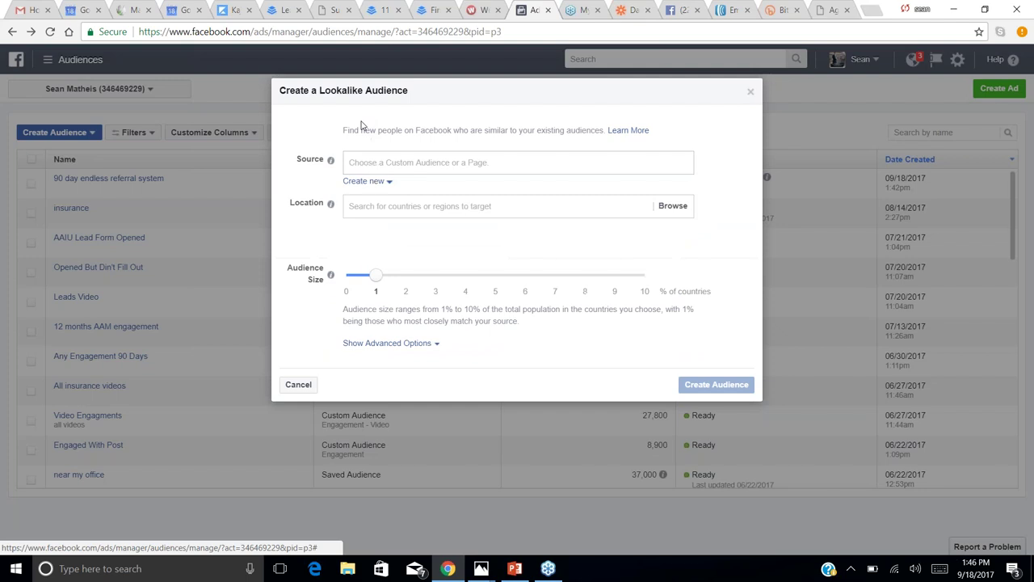
{"action": "left_click", "coordinate": [501, 166]}
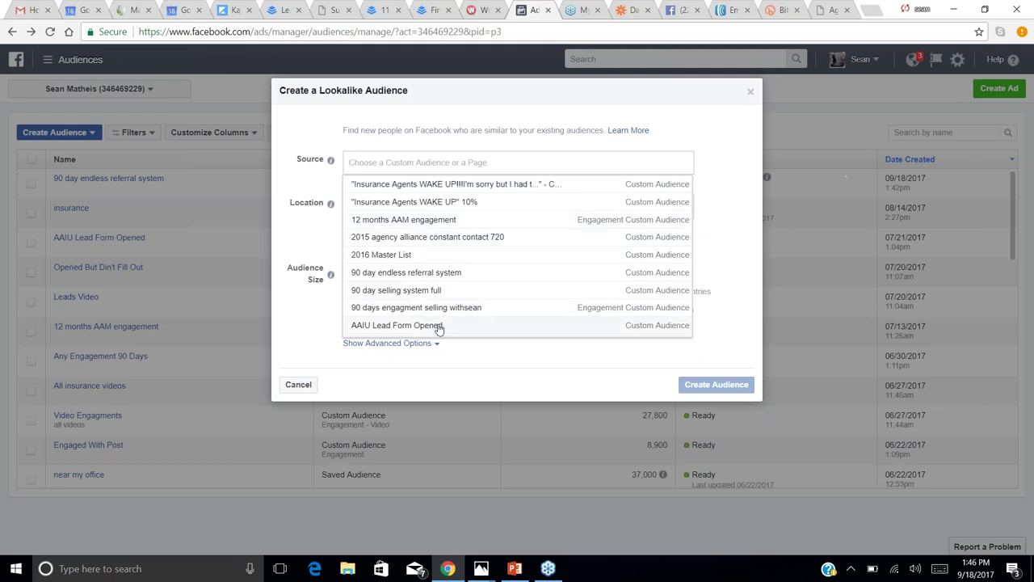
{"action": "left_click", "coordinate": [496, 238]}
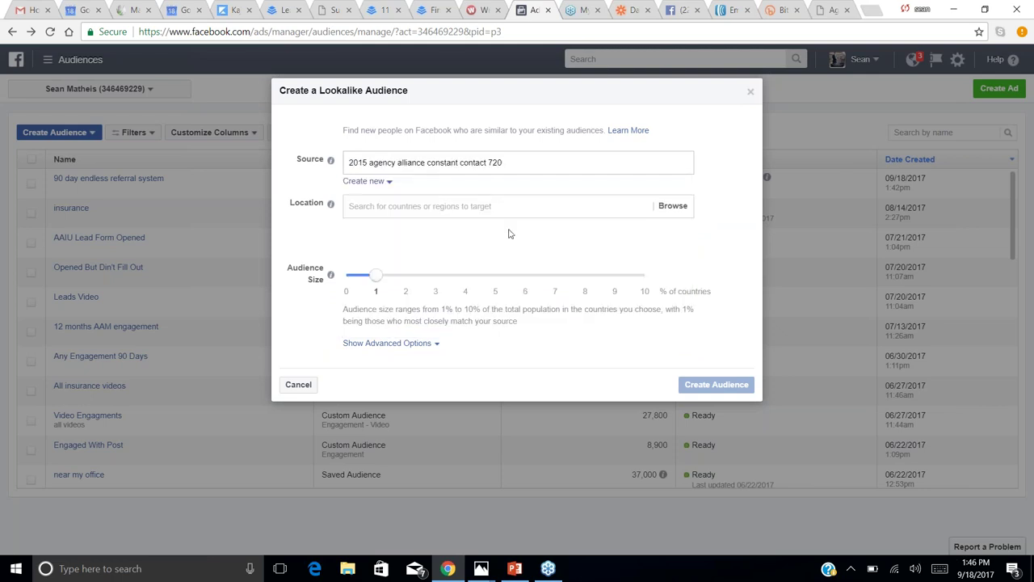
- Check the Location countries/regions options, then close the lookalike dialog without creating it
{"action": "left_click", "coordinate": [598, 209]}
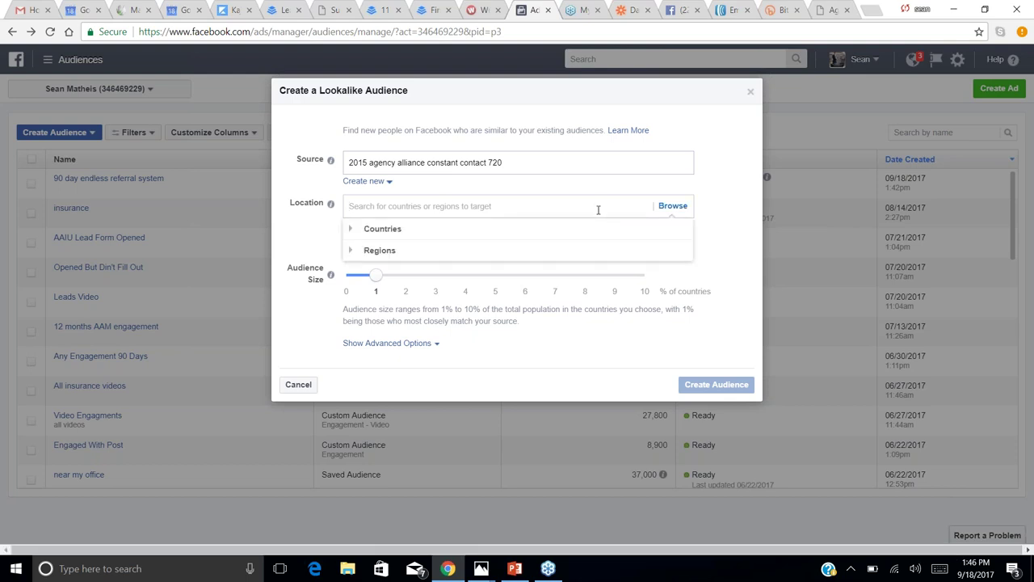
{"action": "left_click", "coordinate": [545, 189]}
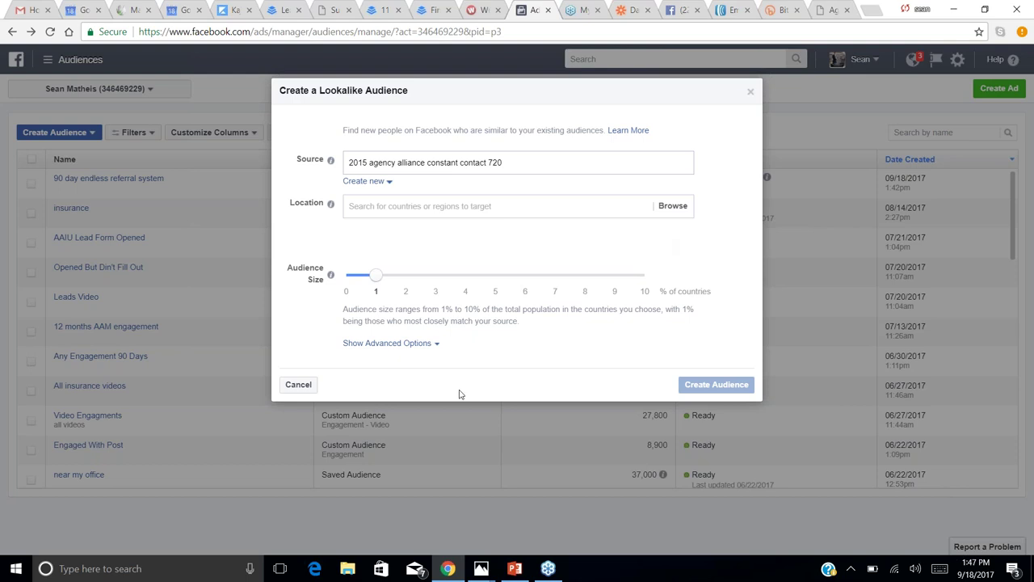
{"action": "left_click", "coordinate": [750, 92]}
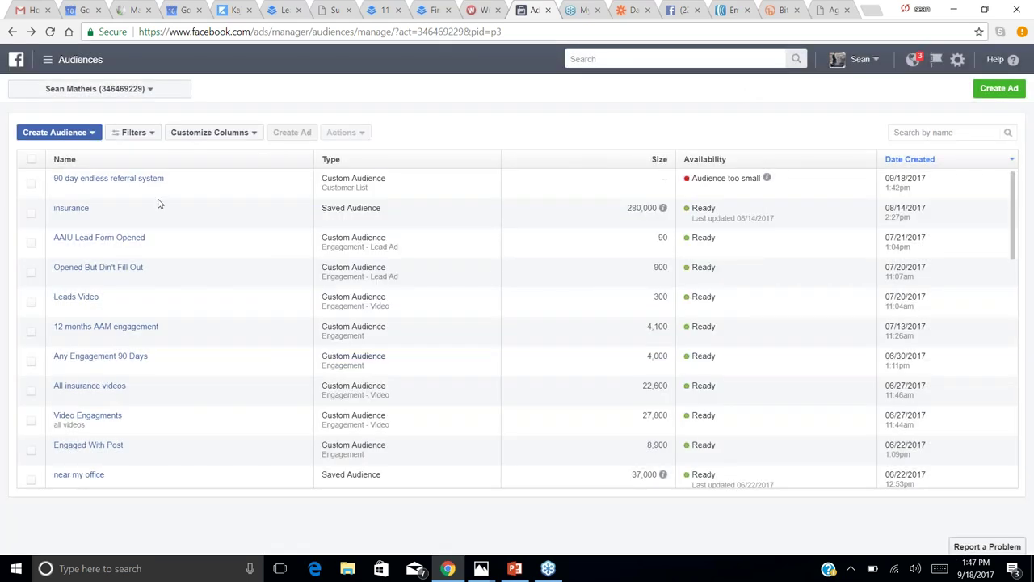